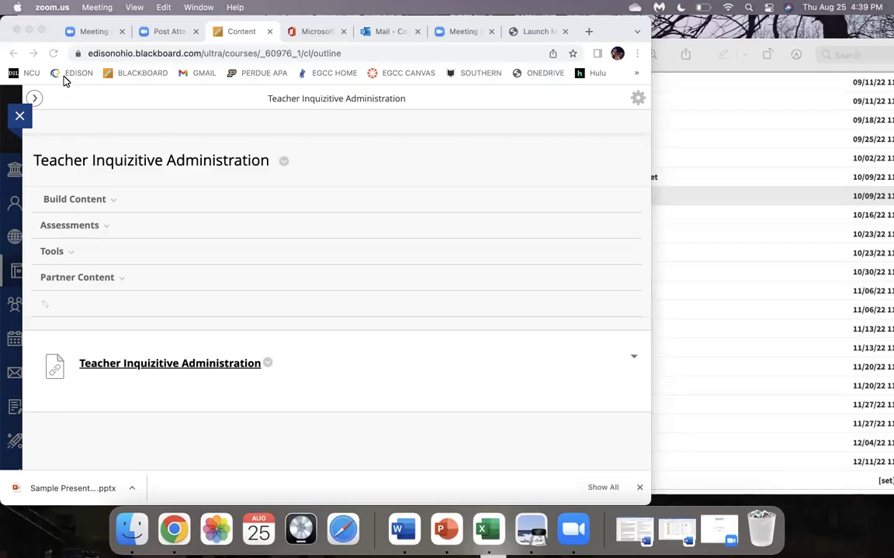
Open Teacher Inquizitive Administration from the 101SOC121STemplate course and sign in to InQuizitive for Introduction to Sociology with the prefilled credentials
click(40, 29)
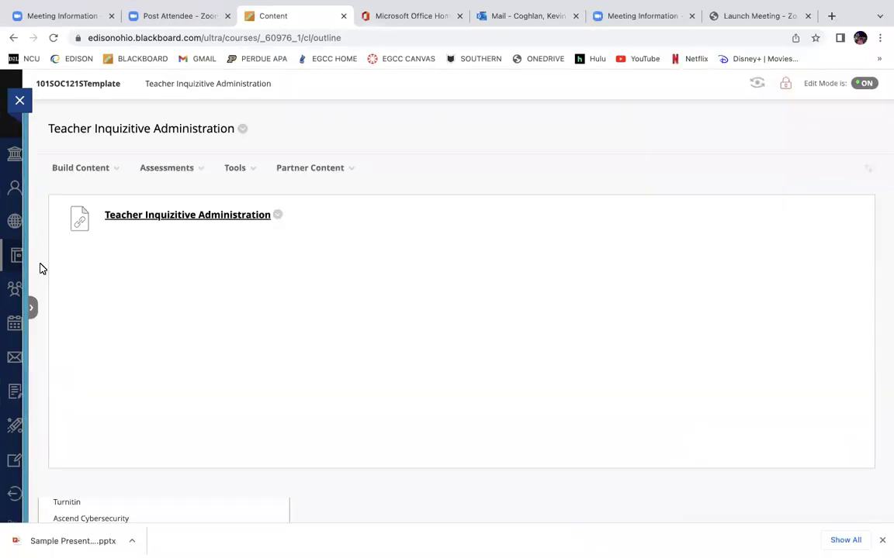
click(29, 306)
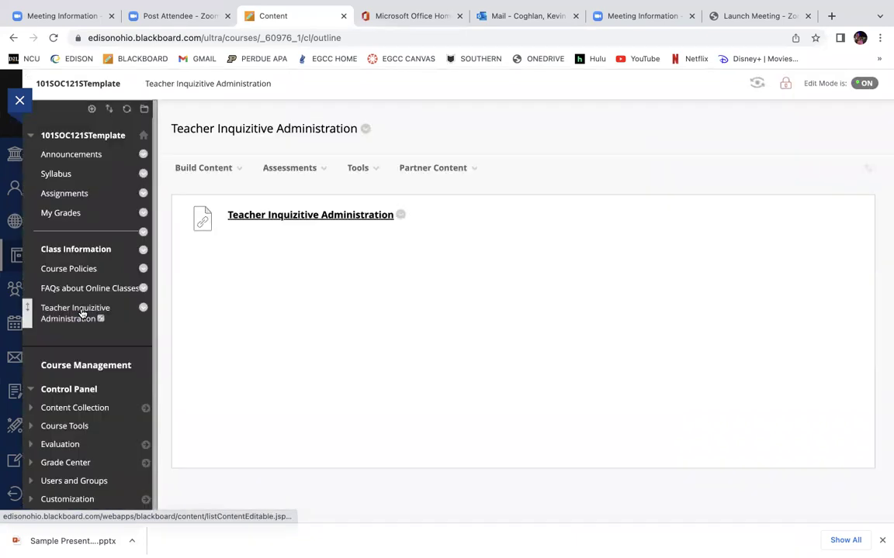
click(277, 219)
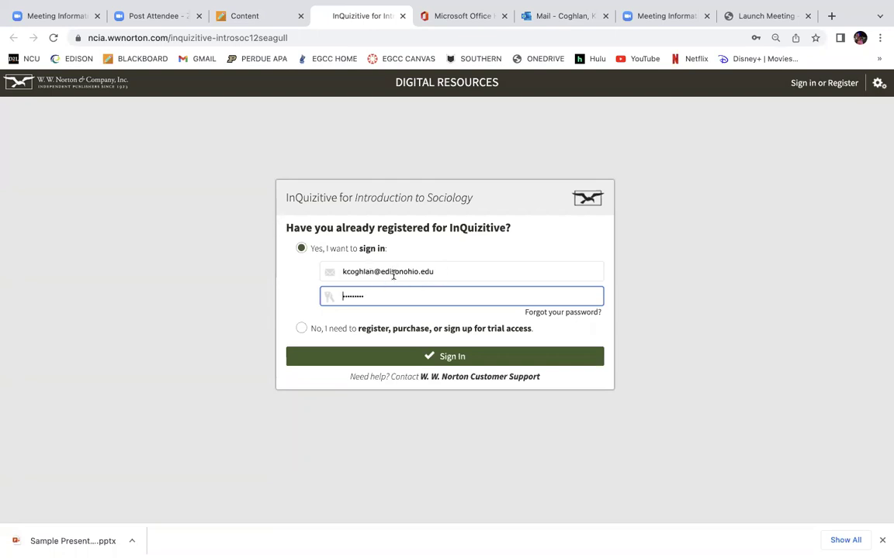
click(415, 358)
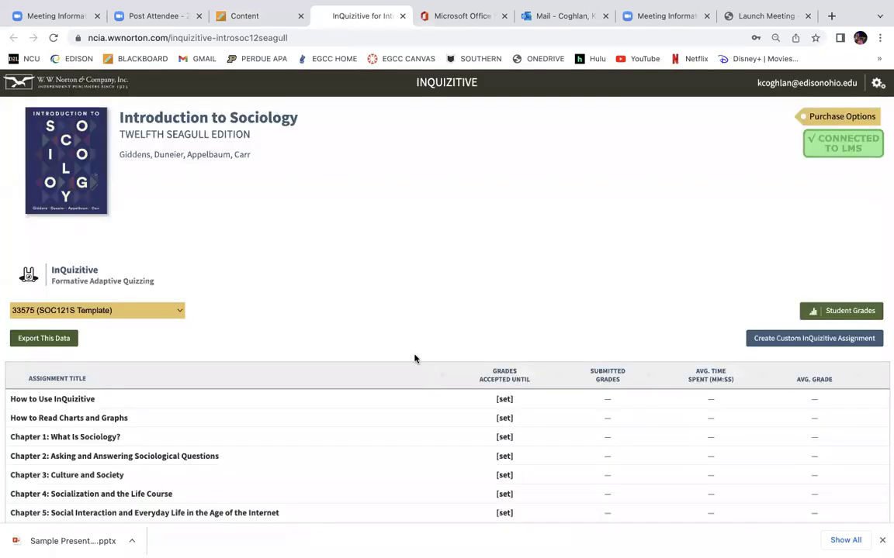
Shrink the browser window out of full screen and consult the screenshot of chapter due dates in Preview beside the InQuizitive assignment list
scroll(283, 292, down, 2)
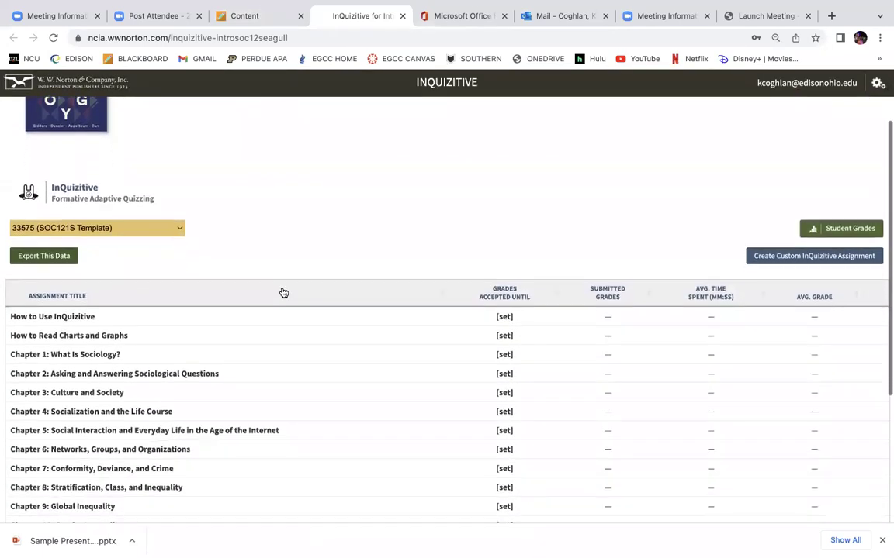
mouse_move(59, 7)
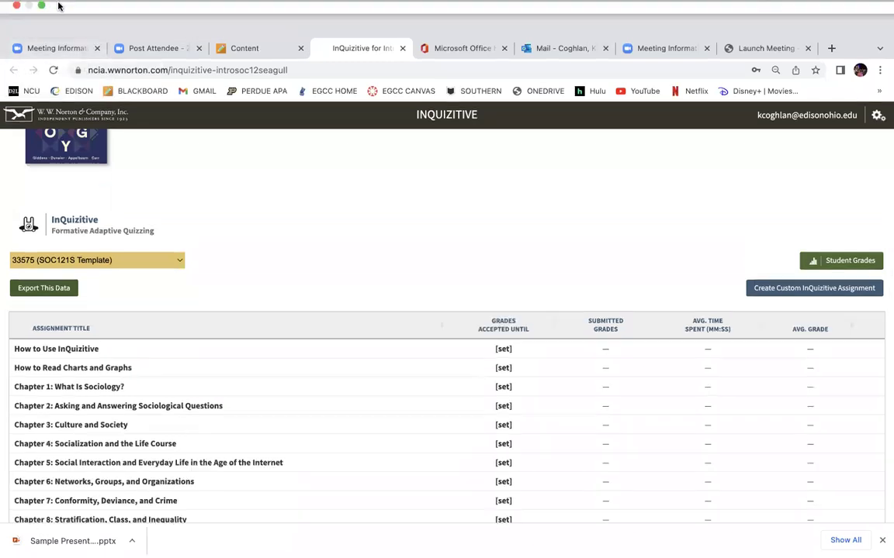
click(42, 24)
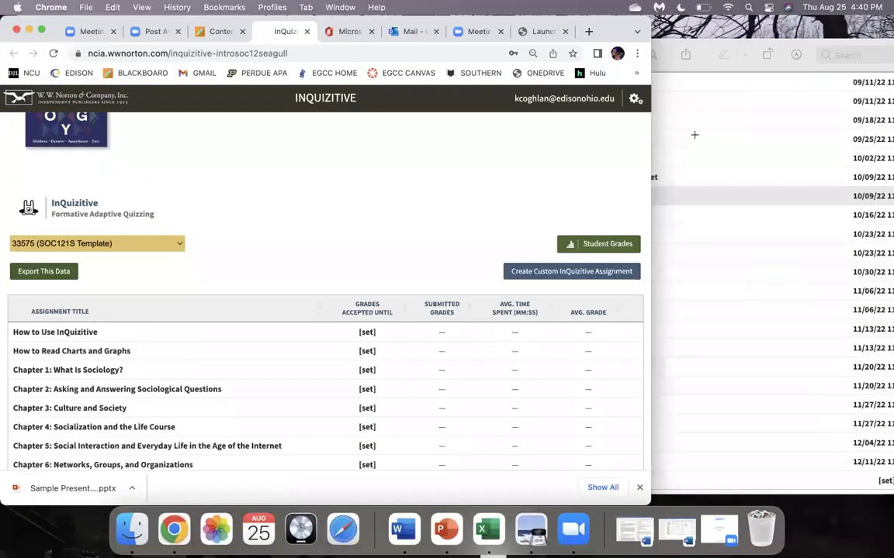
click(624, 113)
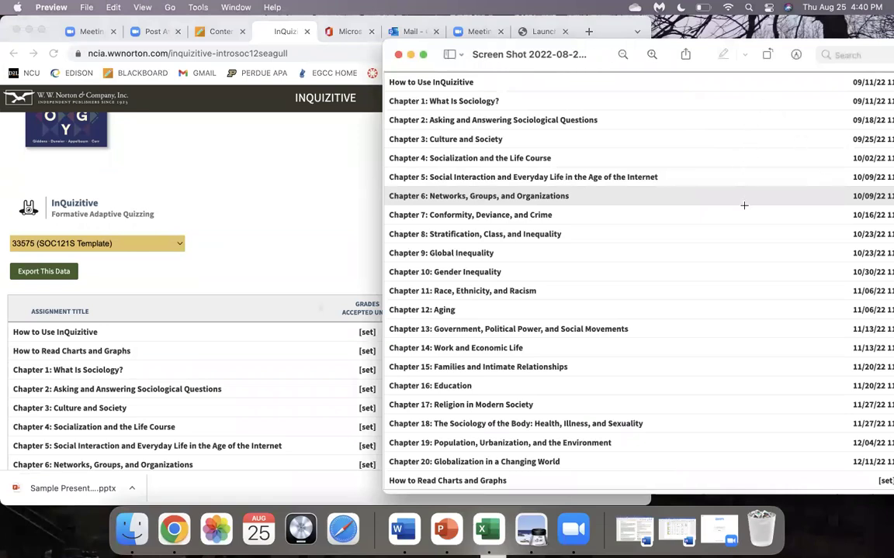
click(259, 265)
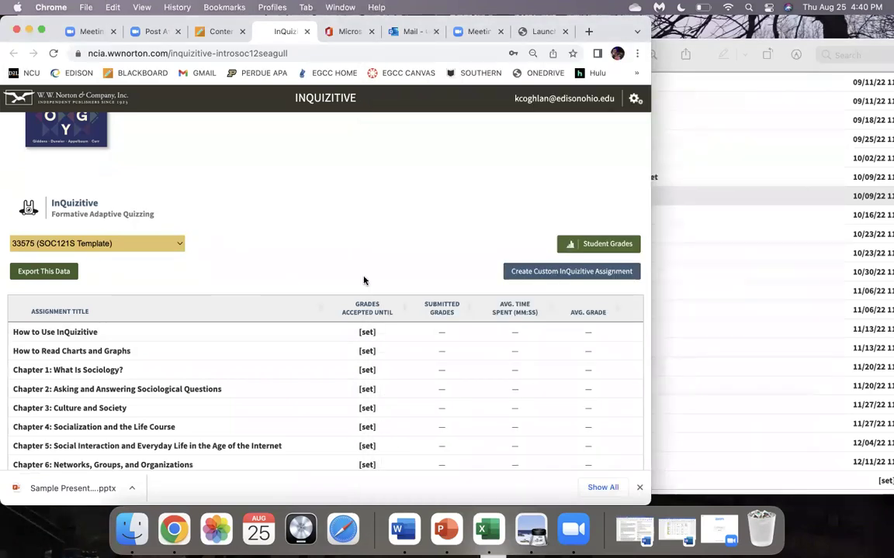
Open the full activity settings of How to Use InQuizitive and set its Grades Accepted Until date to 09/11/2022
scroll(364, 278, down, 2)
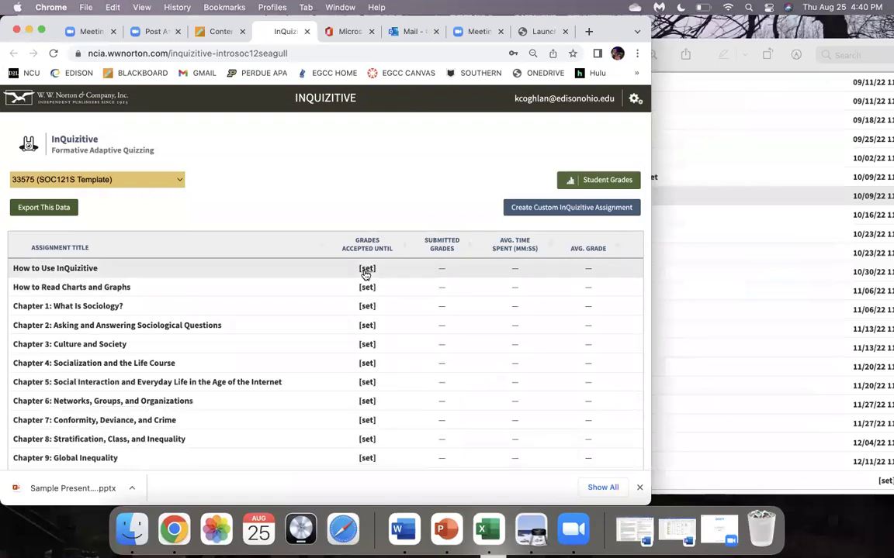
click(366, 268)
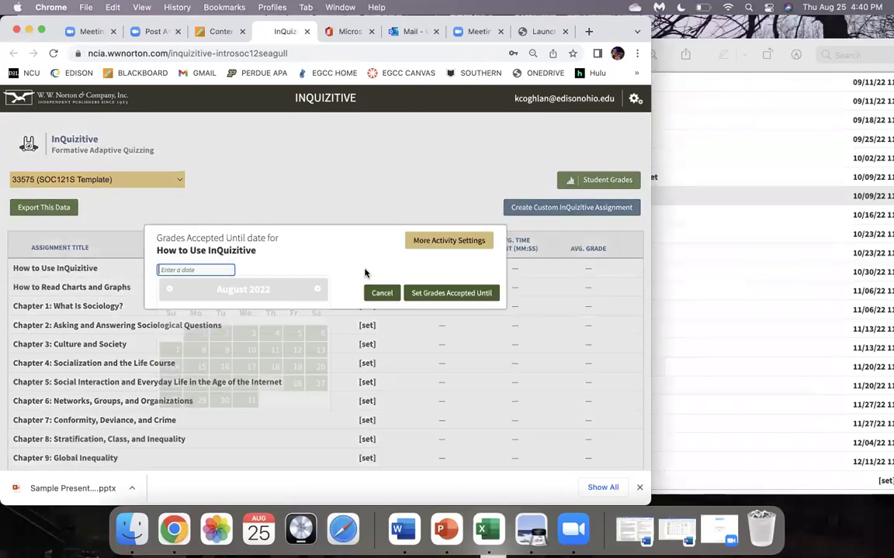
click(442, 240)
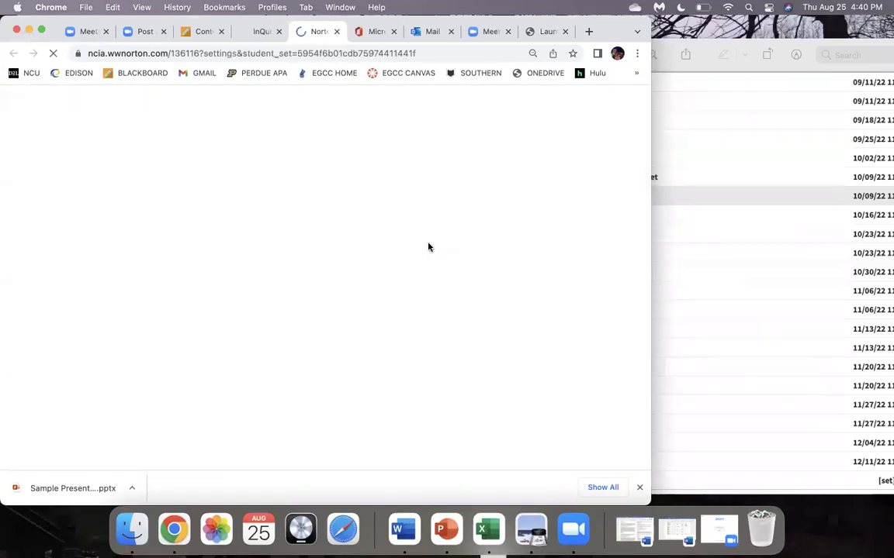
click(190, 194)
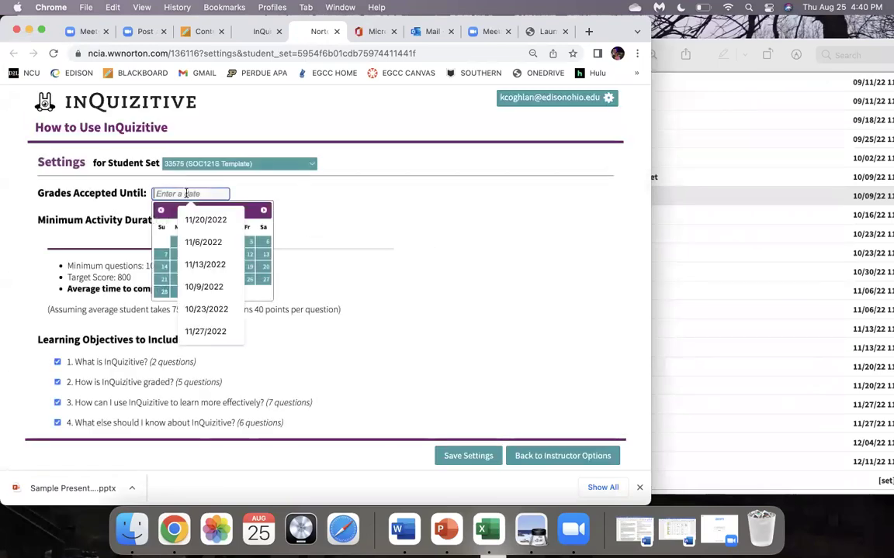
key(super+v)
key(super+z)
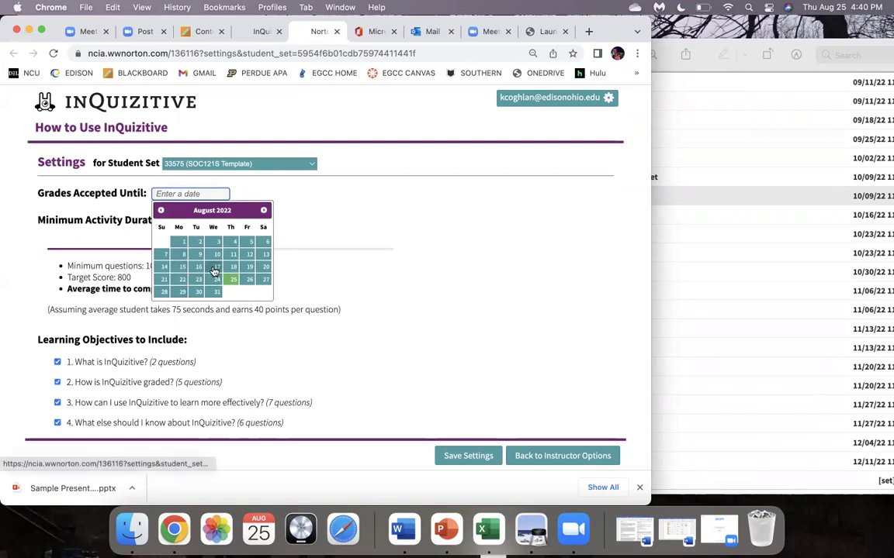
click(263, 210)
click(165, 267)
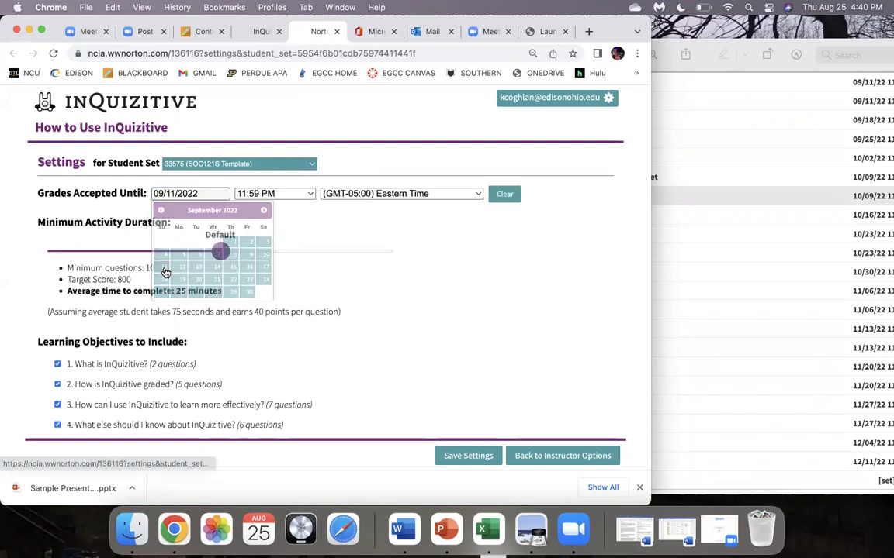
Copy the 09/11/2022 date for reuse, save the How to Use InQuizitive settings and close that settings page
drag(201, 193, 150, 194)
key(super+c)
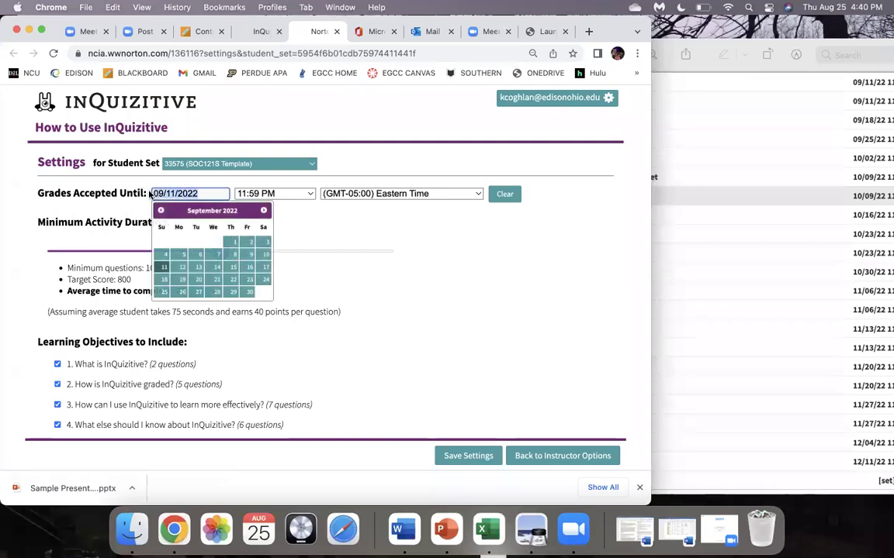
click(381, 239)
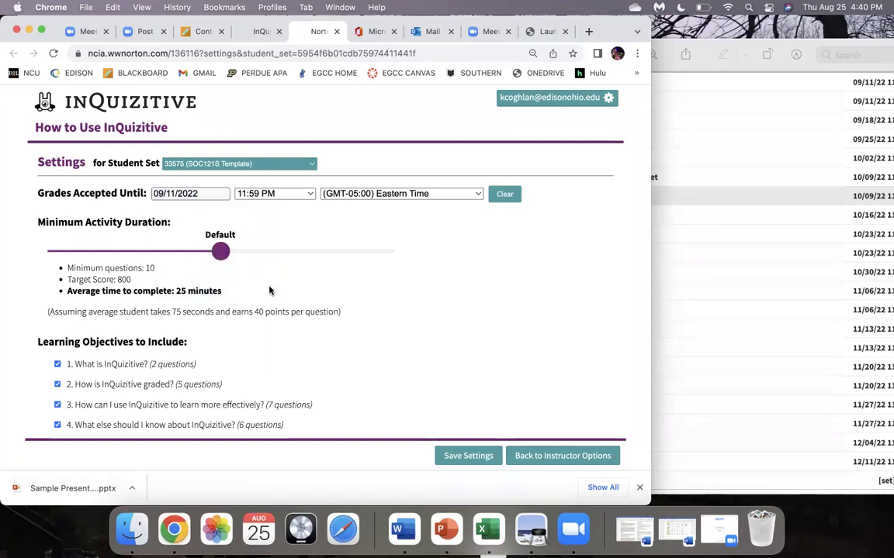
click(470, 458)
click(43, 30)
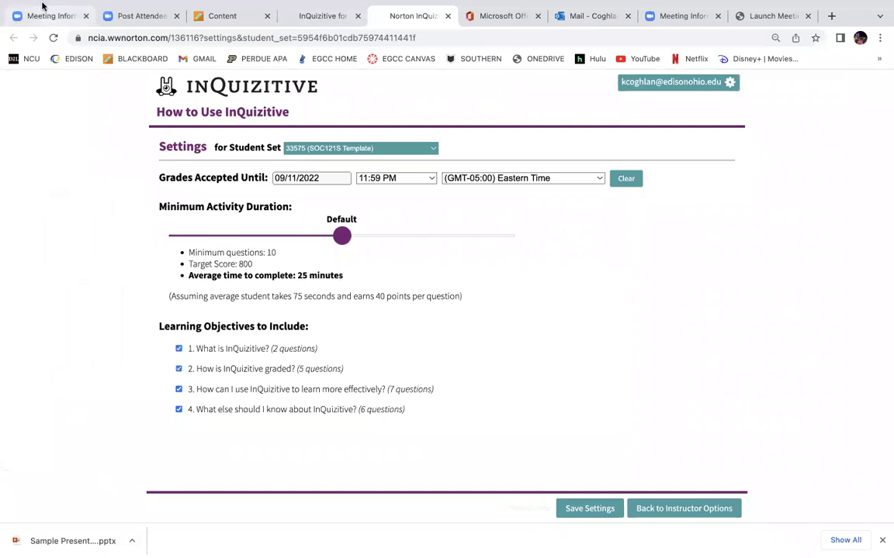
click(43, 23)
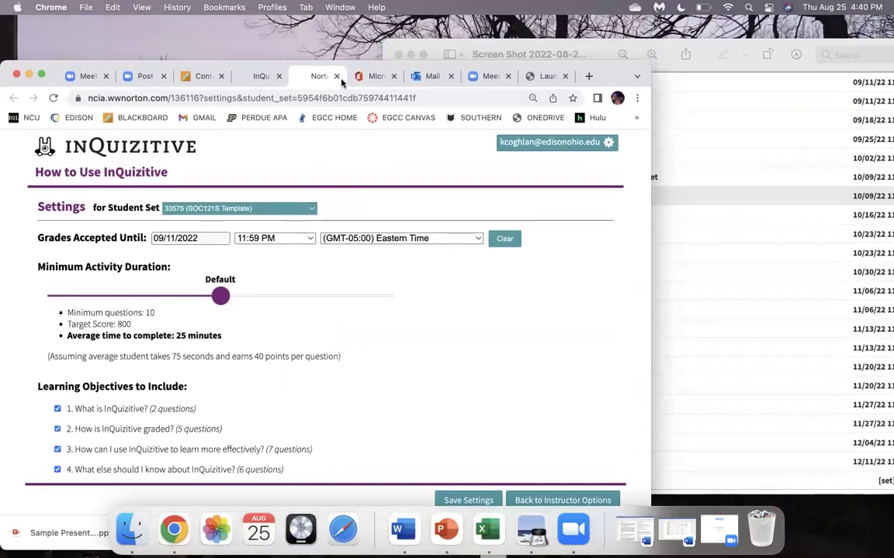
click(337, 76)
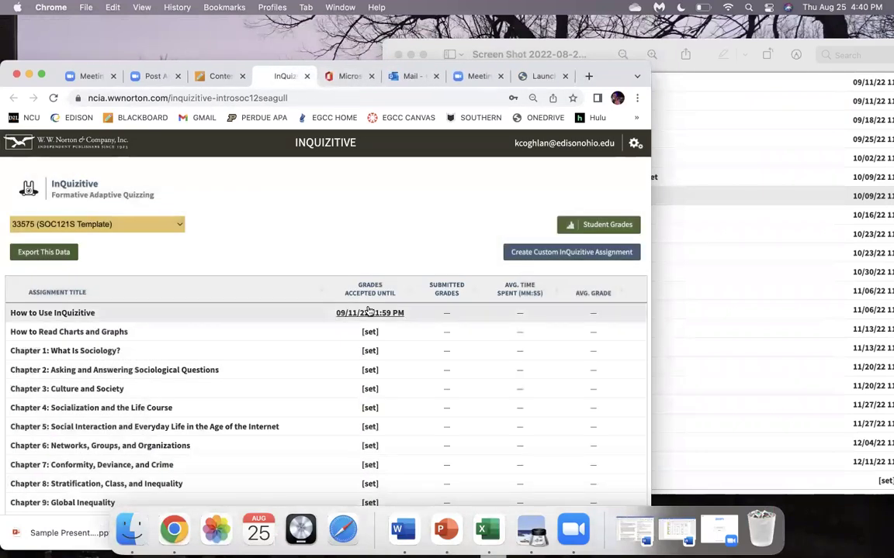
Set Chapter 1: What Is Sociology? to accept grades until 09/11/2022 with the Shorter minimum duration (target score 1000), save and close its settings
click(371, 355)
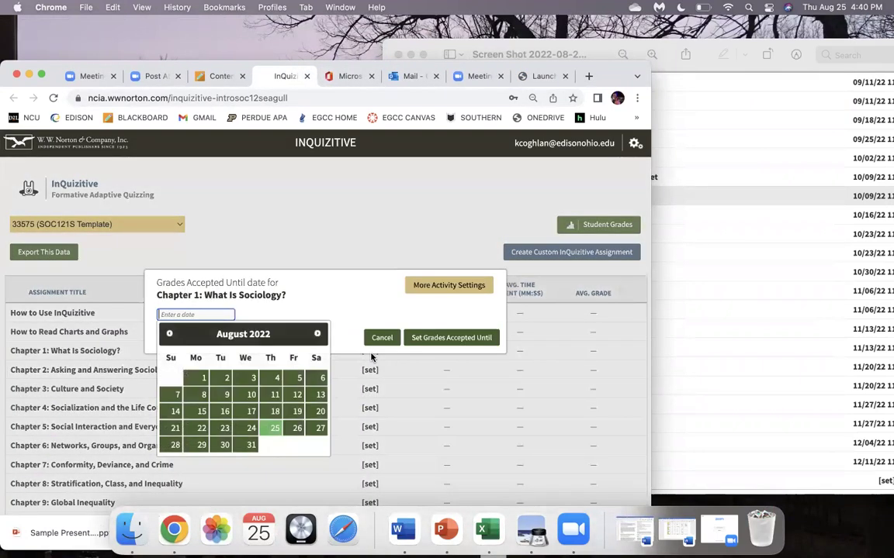
click(447, 286)
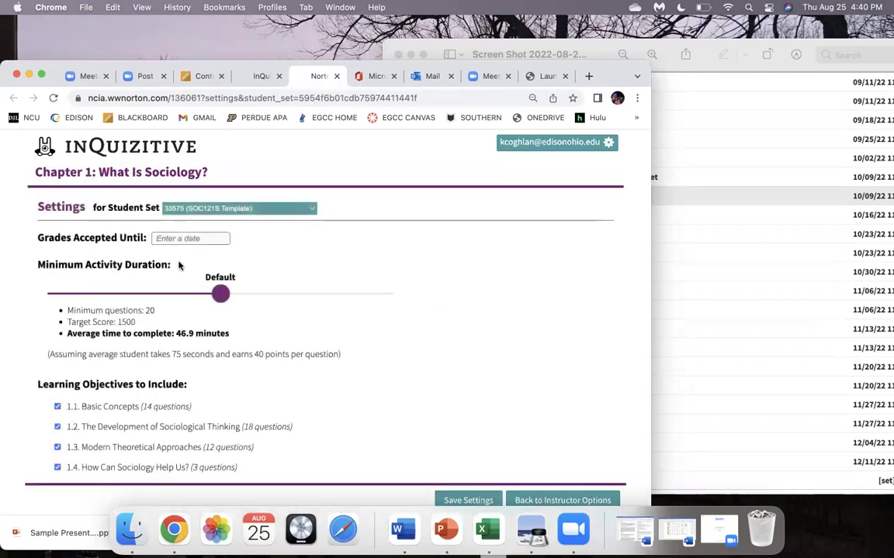
click(176, 238)
key(super+v)
click(332, 237)
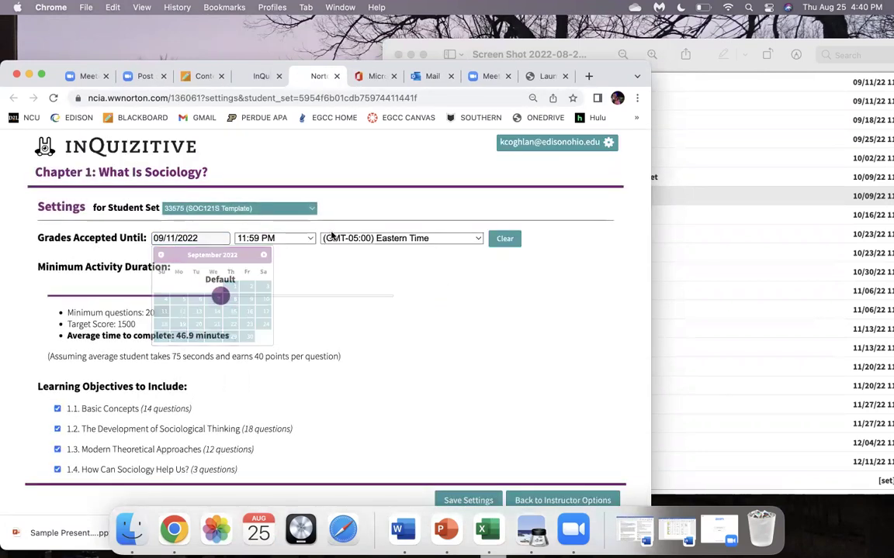
drag(219, 299, 104, 305)
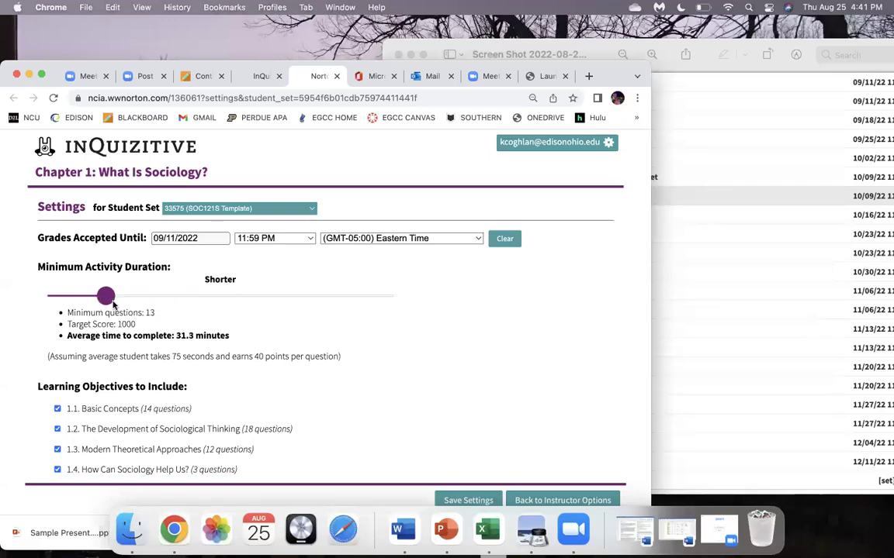
click(467, 499)
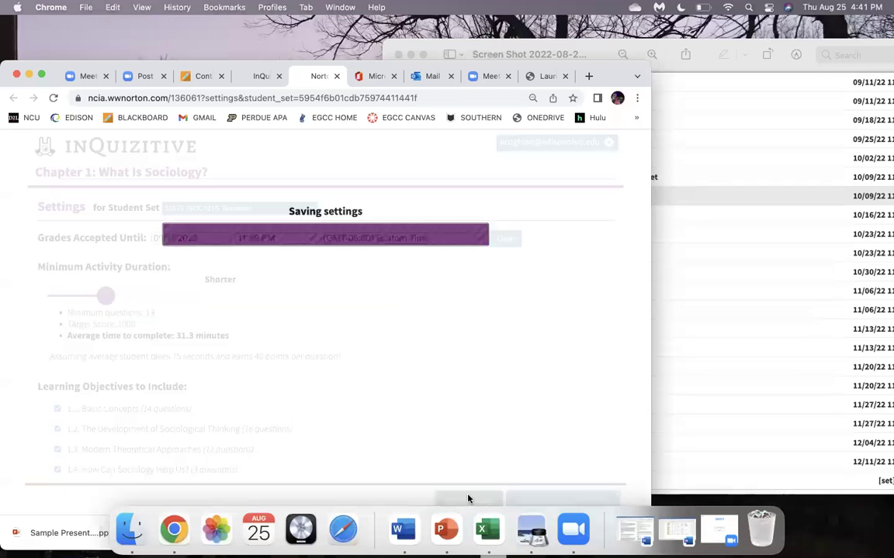
click(336, 76)
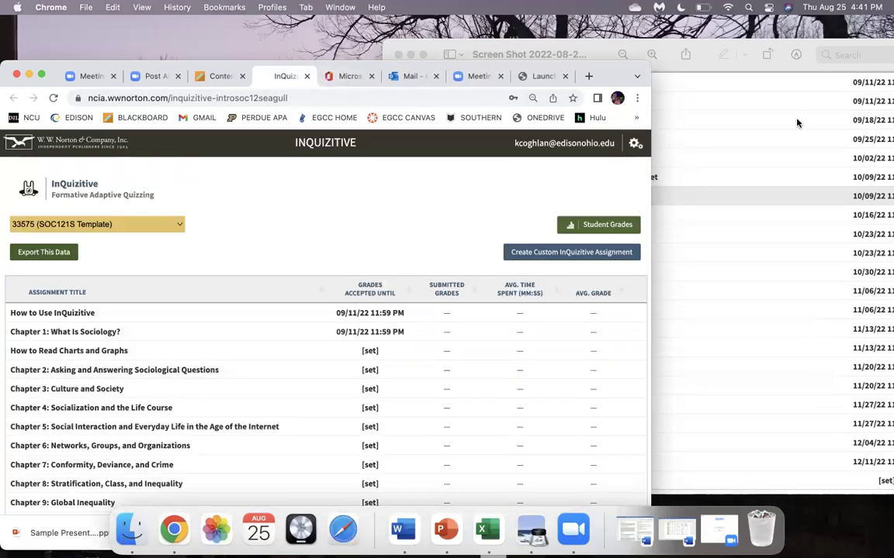
Set Chapter 2 to accept grades until 09/18/2022 with the Shorter minimum duration (target score 1000), save and close its settings
click(369, 370)
click(448, 286)
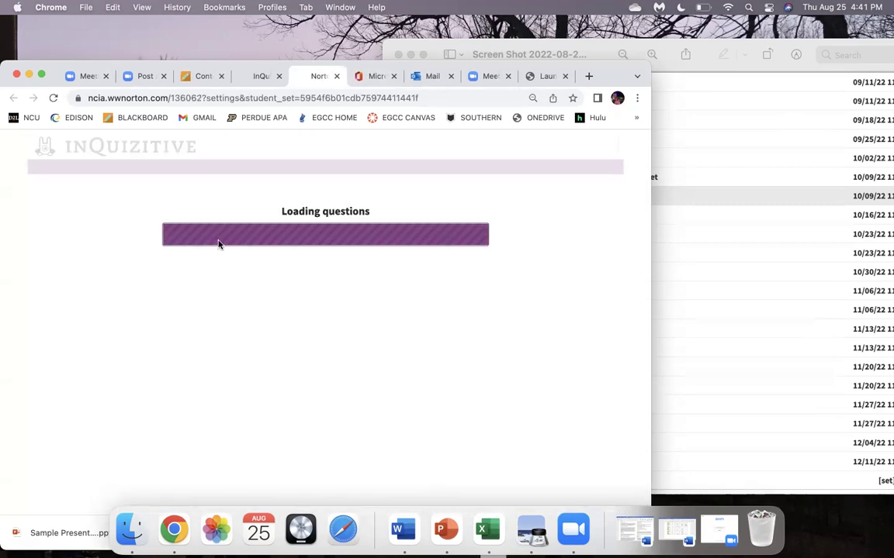
click(194, 238)
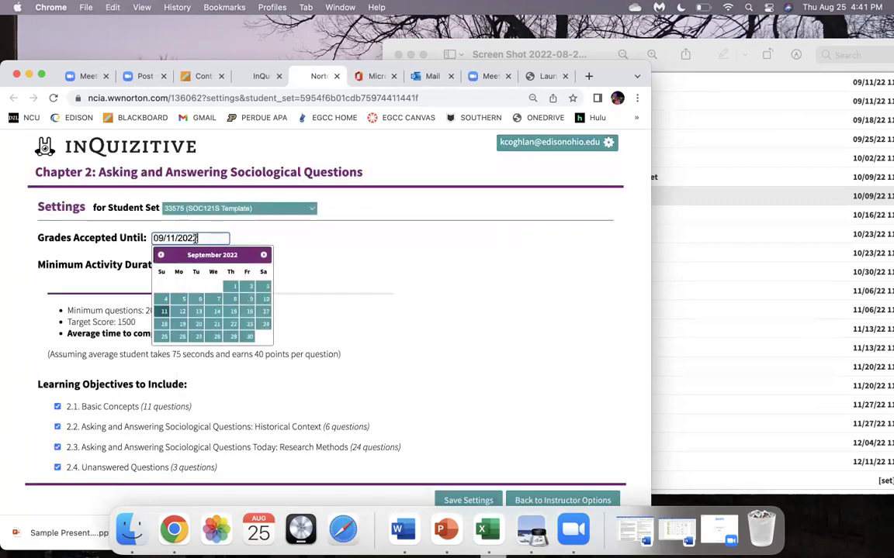
click(164, 323)
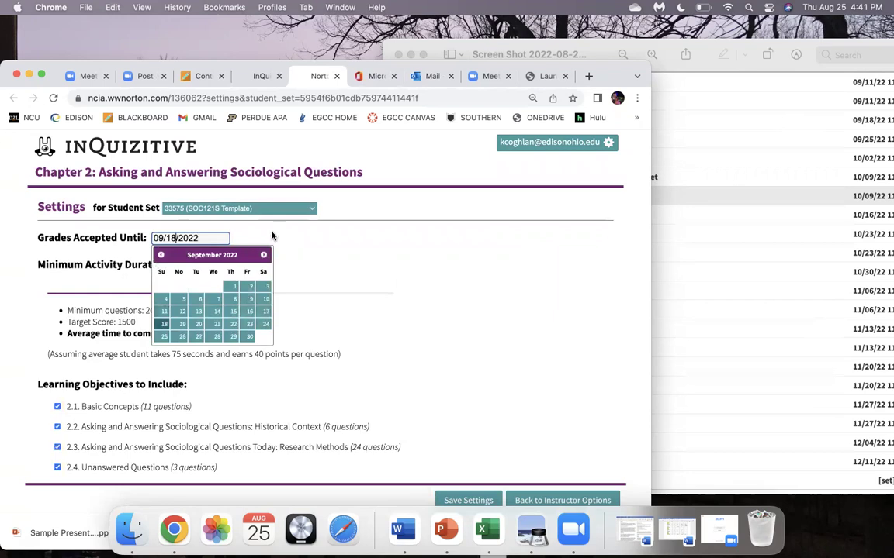
drag(223, 295, 136, 294)
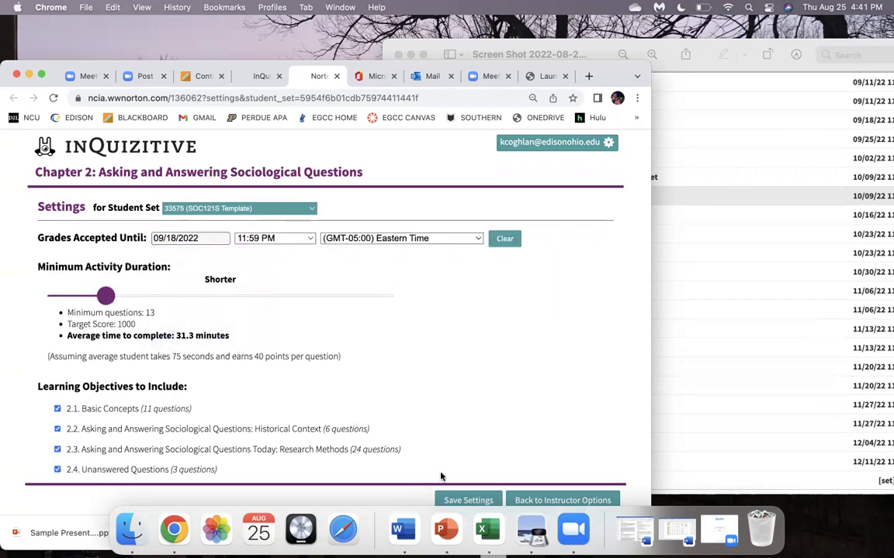
click(463, 500)
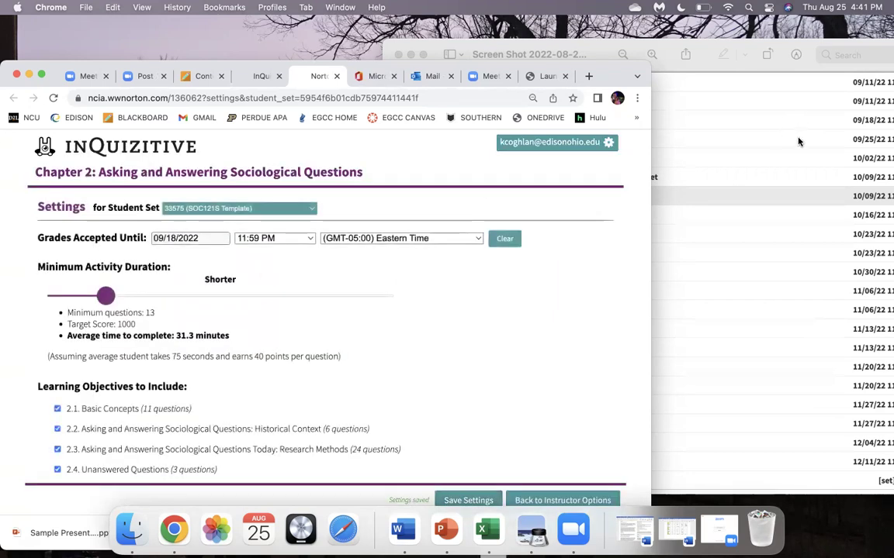
click(336, 76)
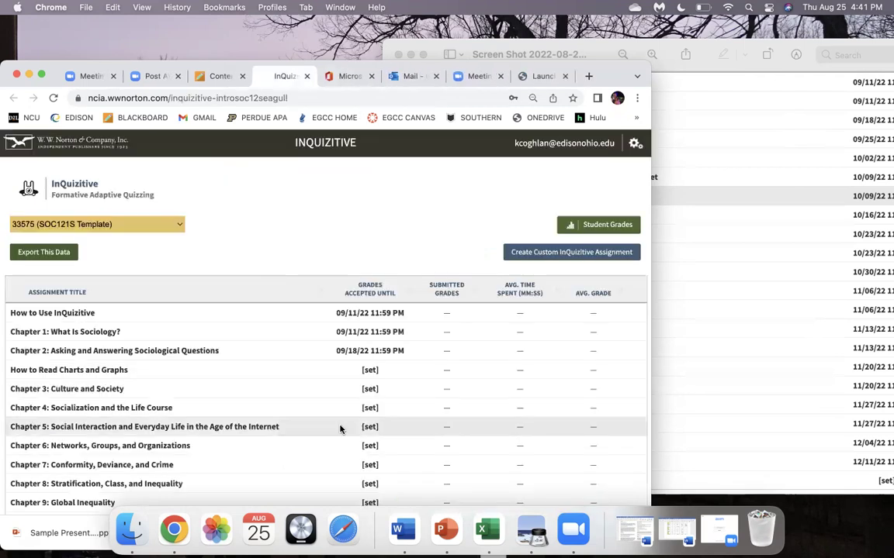
Set Chapter 3: Culture and Society to accept grades until 09/25/2022 with the Shorter minimum duration (target score 1000), save and close its settings
click(372, 388)
click(420, 290)
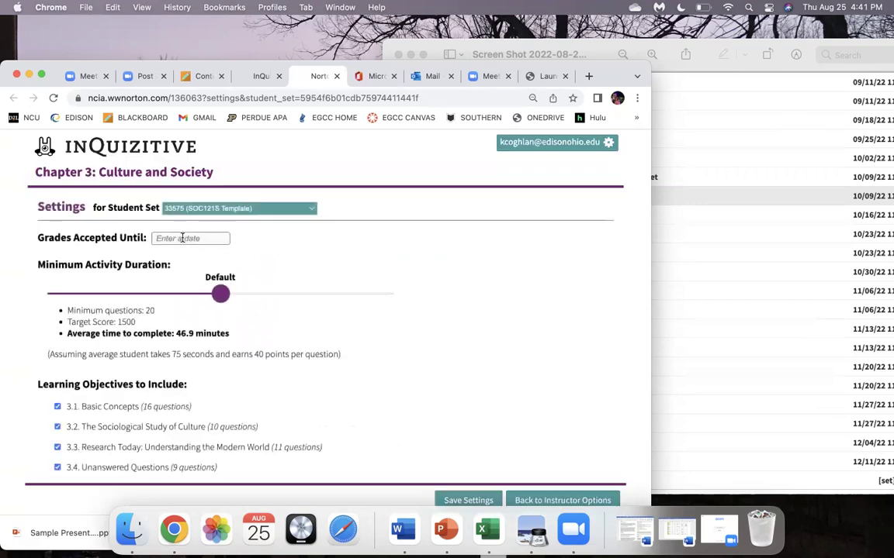
click(178, 238)
key(BackSpace)
key(BackSpace)
text(25/2022)
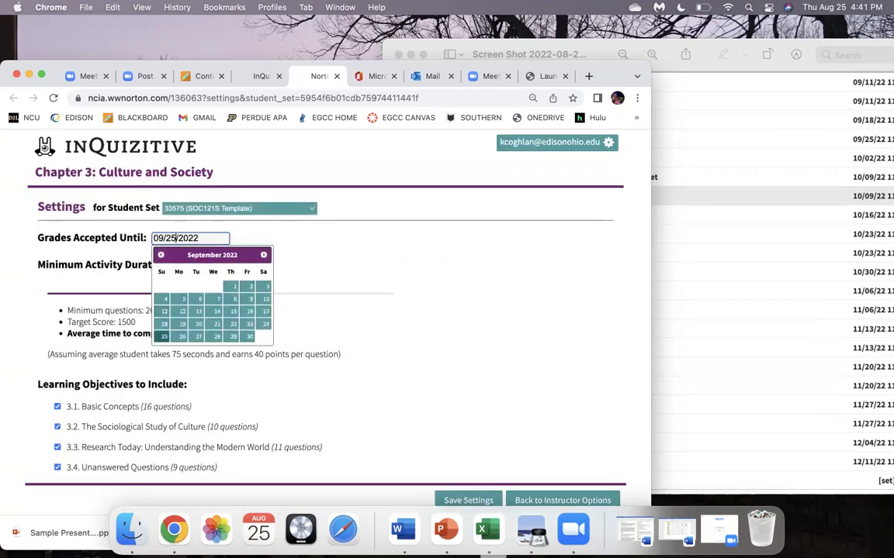
click(269, 259)
drag(221, 297, 105, 295)
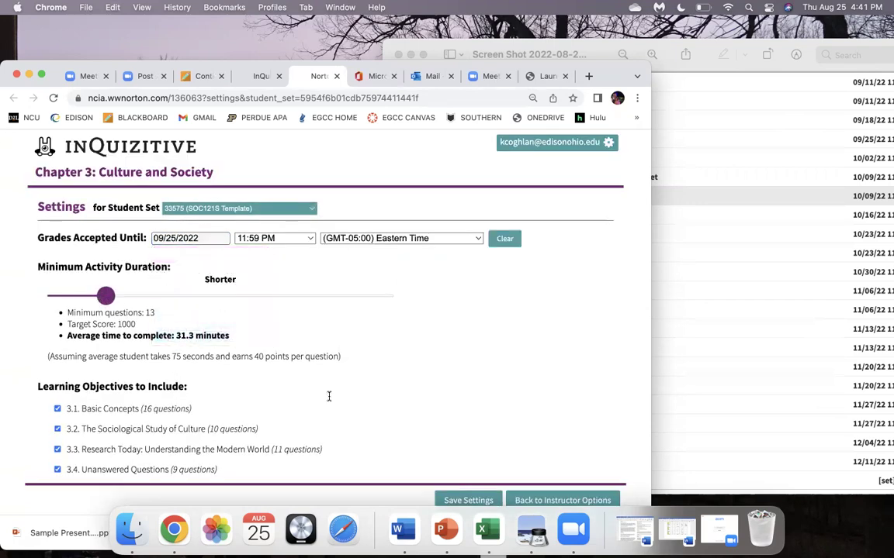
click(458, 500)
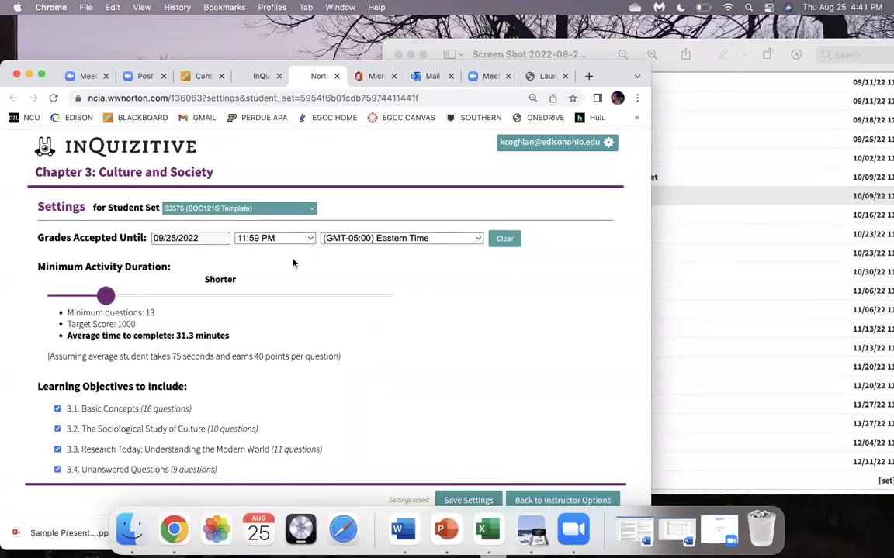
click(336, 76)
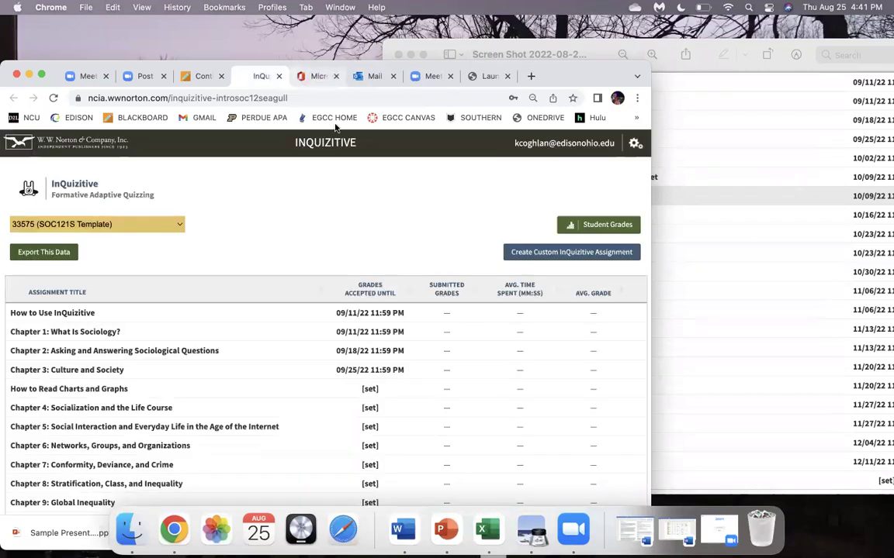
Open the full activity settings of Chapter 4, set its Grades Accepted Until date to 10/2/2022 and copy that date for reuse
click(371, 408)
click(419, 284)
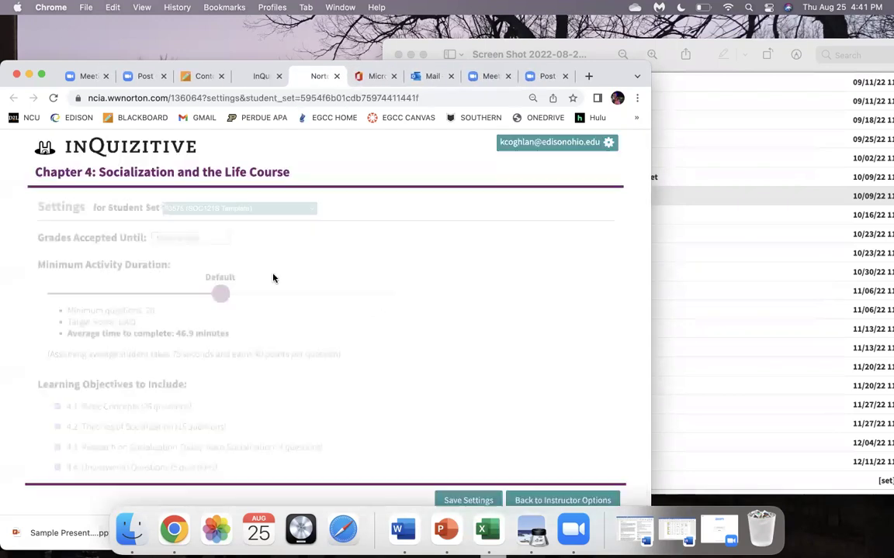
click(167, 238)
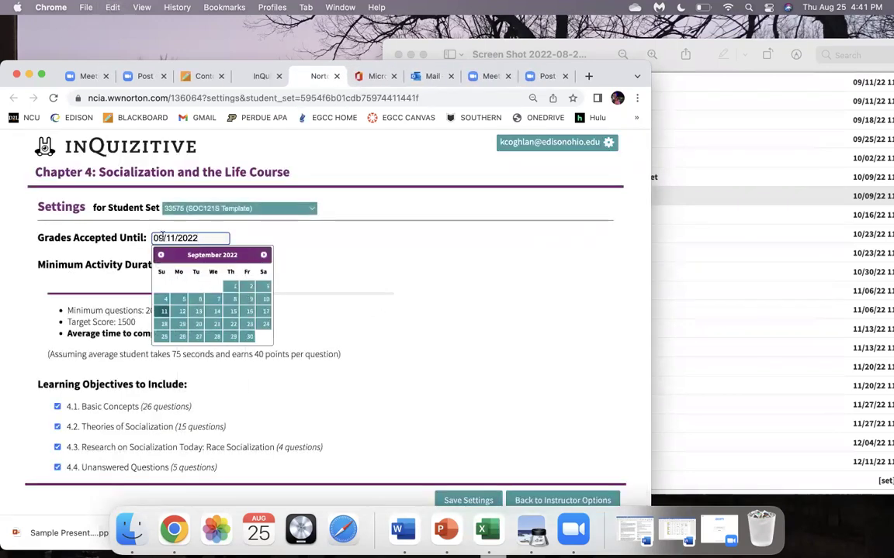
key(BackSpace)
key(BackSpace)
text(10)
click(175, 238)
key(BackSpace)
key(BackSpace)
text(2)
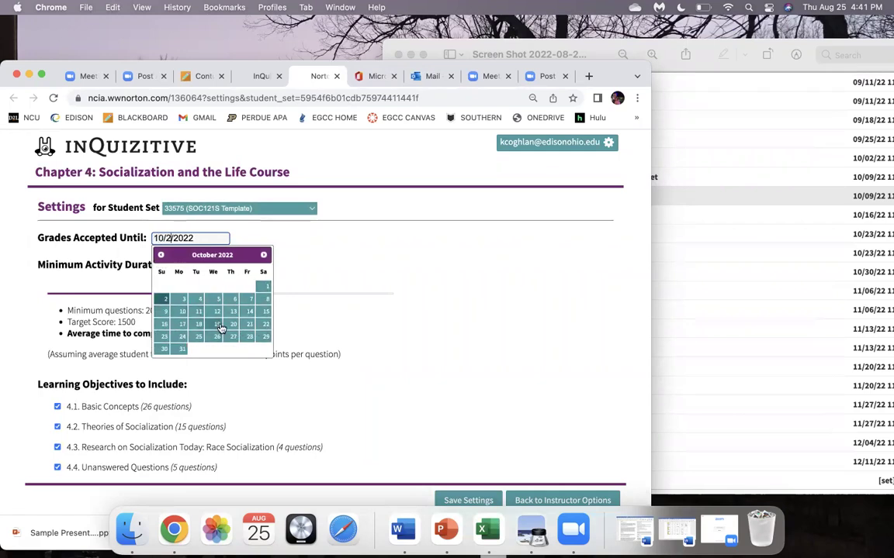
click(339, 317)
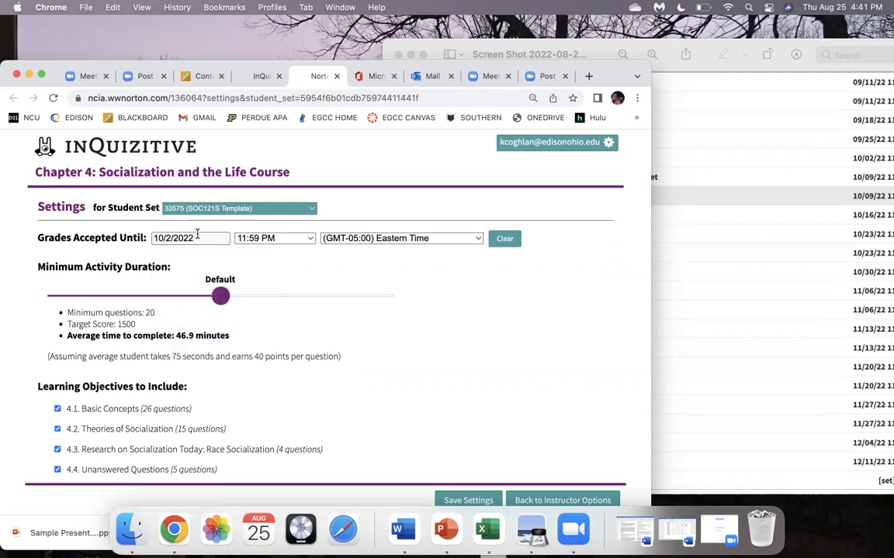
drag(197, 236, 153, 236)
key(super+c)
Give Chapter 4 the Shorter minimum duration (target score 1000), save it, and close its settings after consulting the reference due-date list
click(289, 272)
drag(221, 295, 108, 296)
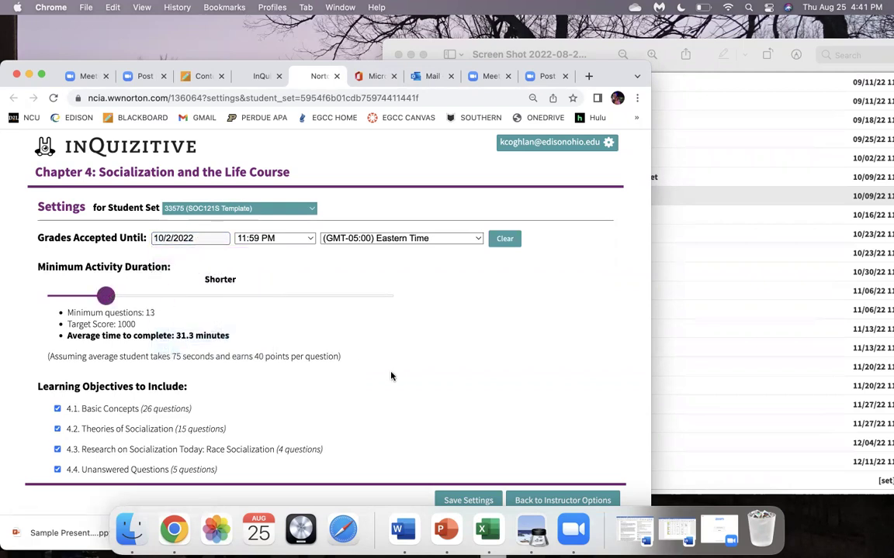
click(471, 499)
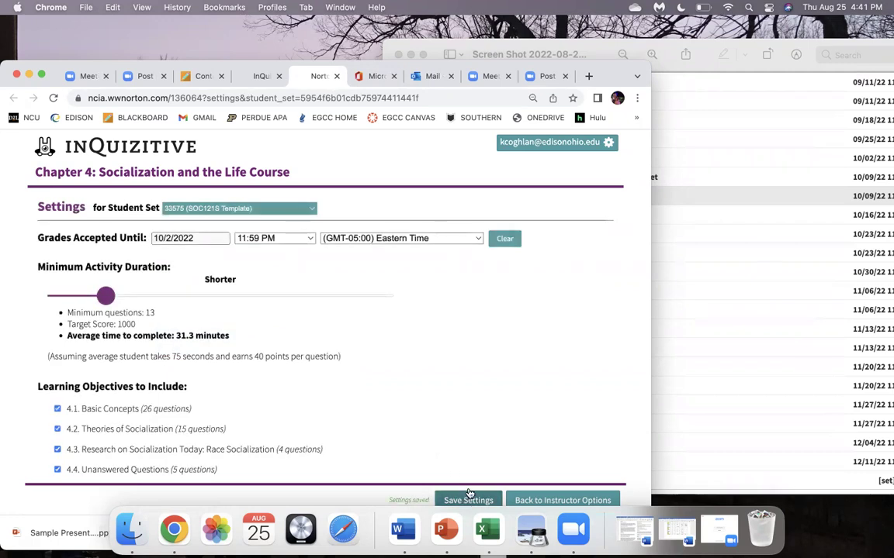
click(808, 166)
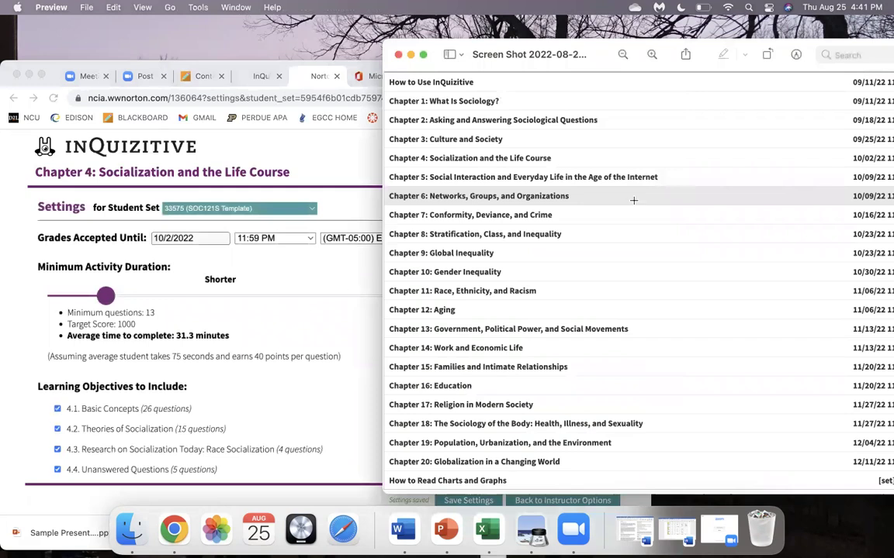
click(266, 318)
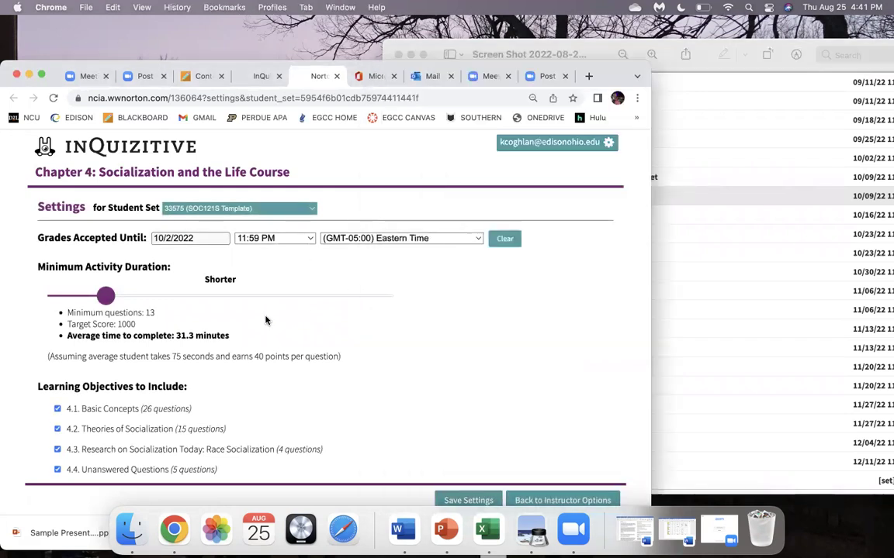
click(336, 76)
Open the full activity settings of Chapter 5 and set its Grades Accepted Until date to 10/9/2022
scroll(260, 333, down, 5)
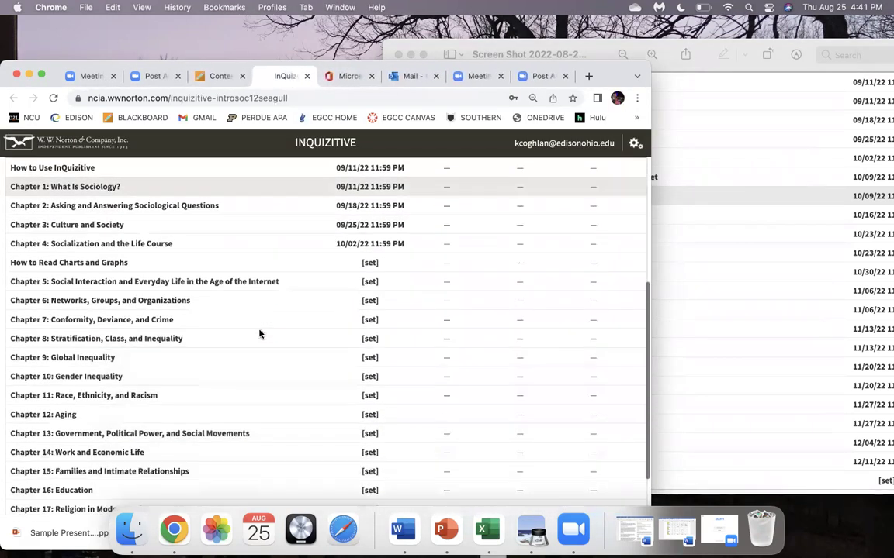
scroll(359, 244, up, 1)
click(370, 242)
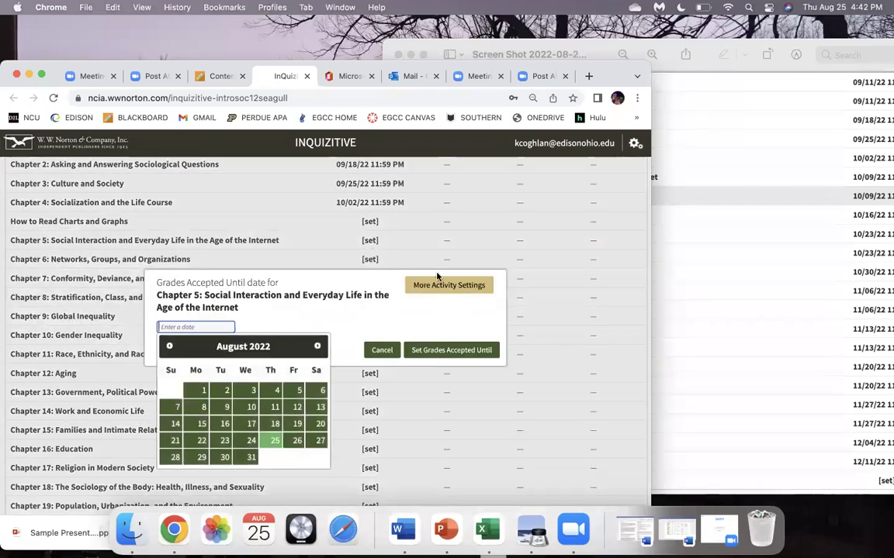
click(438, 282)
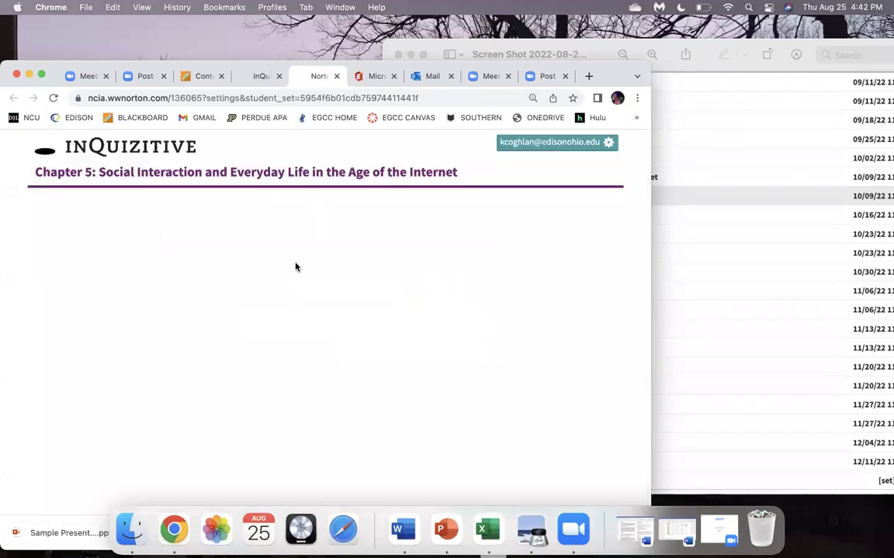
click(193, 239)
key(super+v)
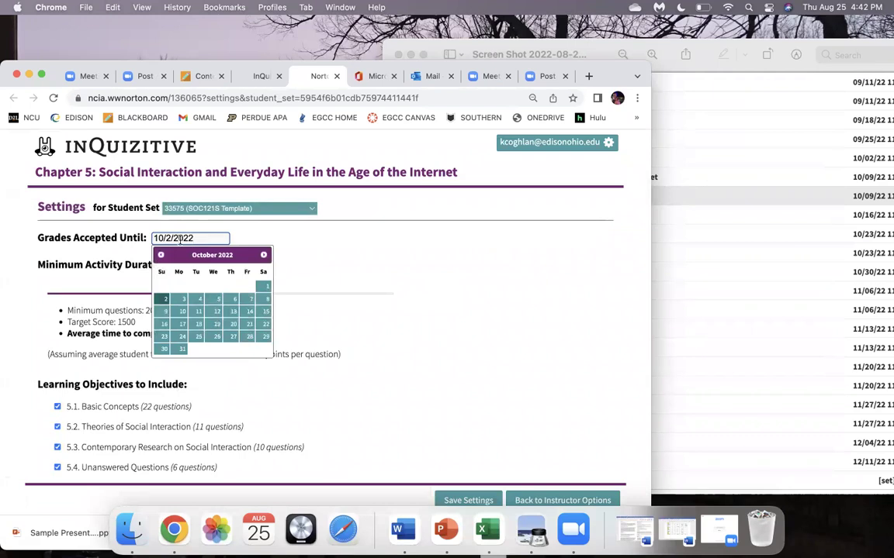
click(169, 238)
key(BackSpace)
text(9)
click(286, 239)
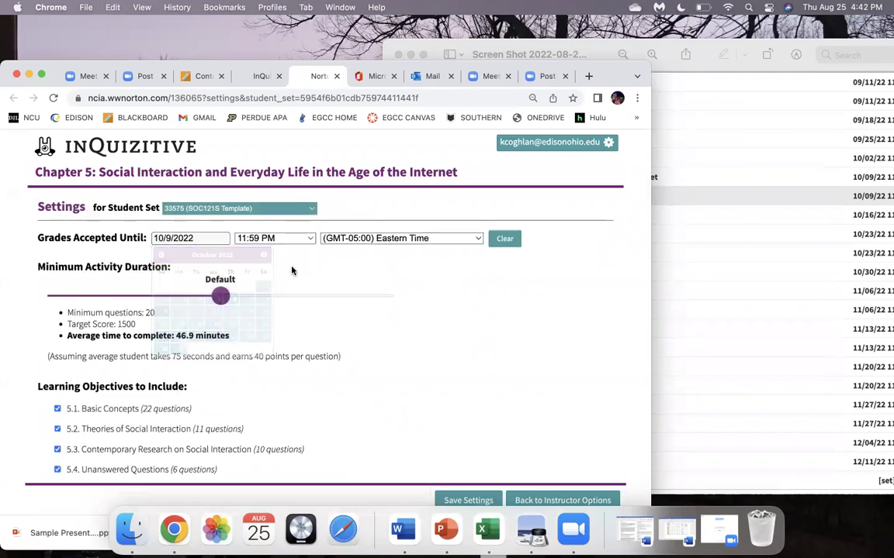
Reduce Chapter 5's minimum activity duration to Shorter (target score 1000), save and close its settings
drag(224, 295, 149, 297)
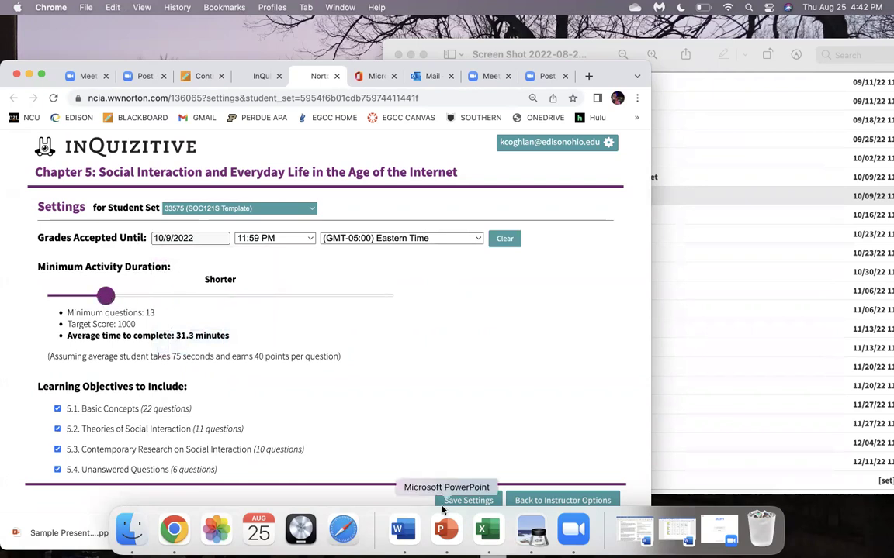
click(456, 502)
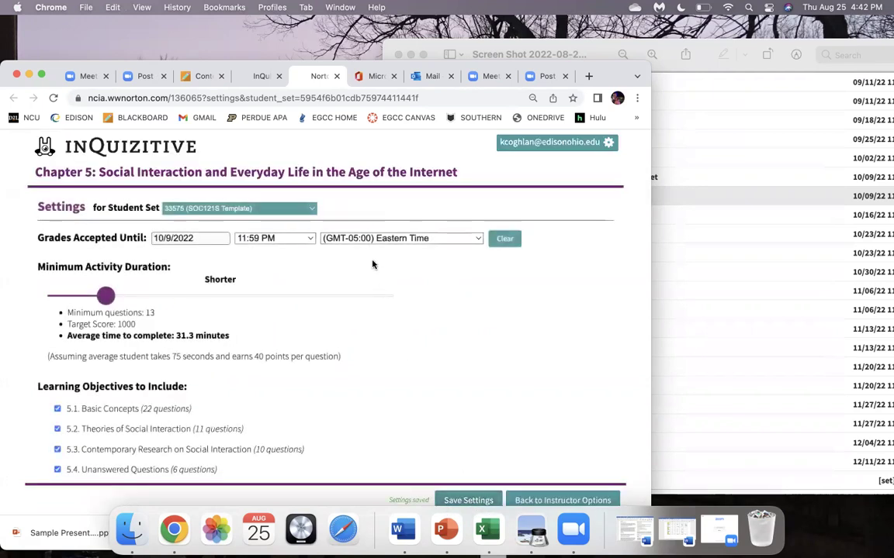
click(337, 75)
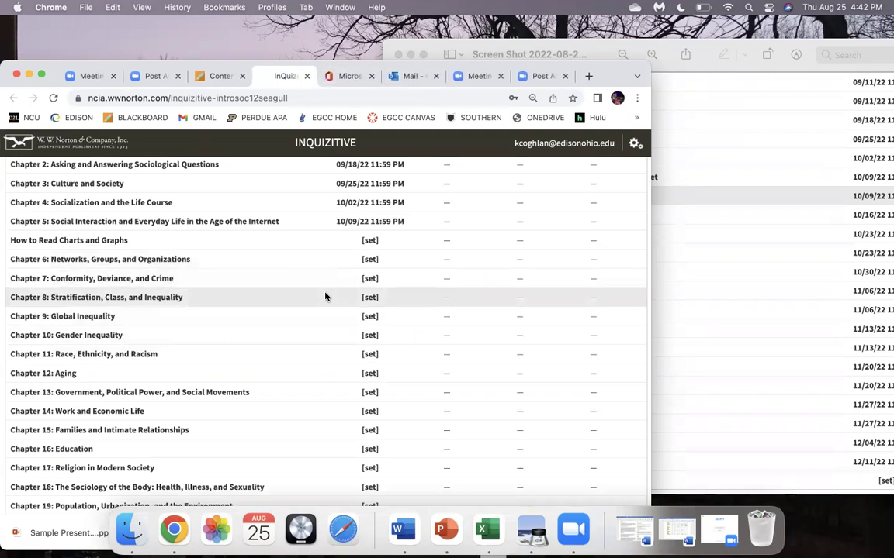
Set Chapter 6 to accept grades until 10/9/2022 with the Shorter minimum duration (target score 1000), save and close its settings
click(369, 259)
click(440, 286)
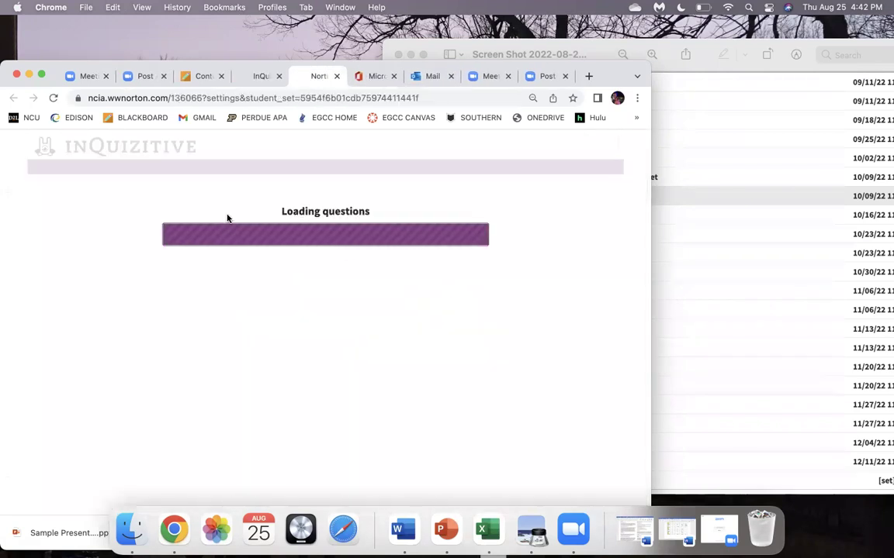
click(203, 233)
key(super+v)
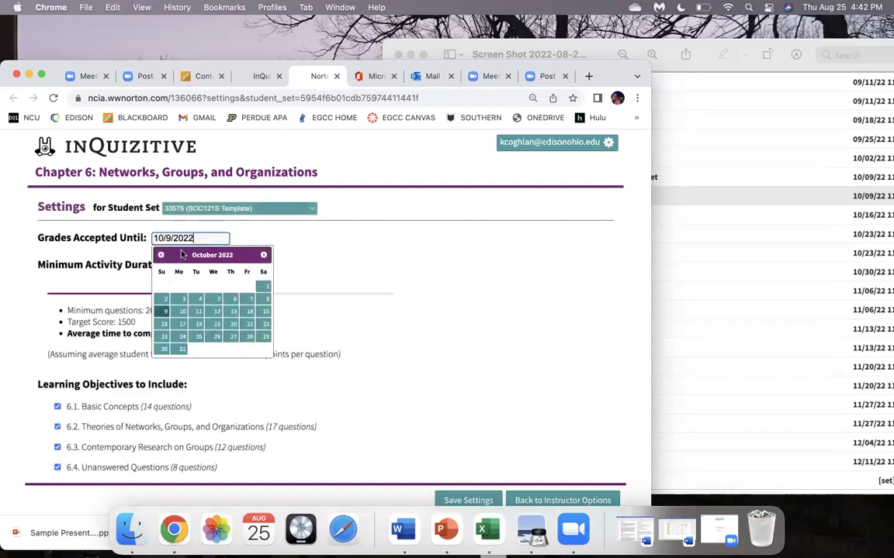
click(271, 243)
drag(220, 296, 105, 296)
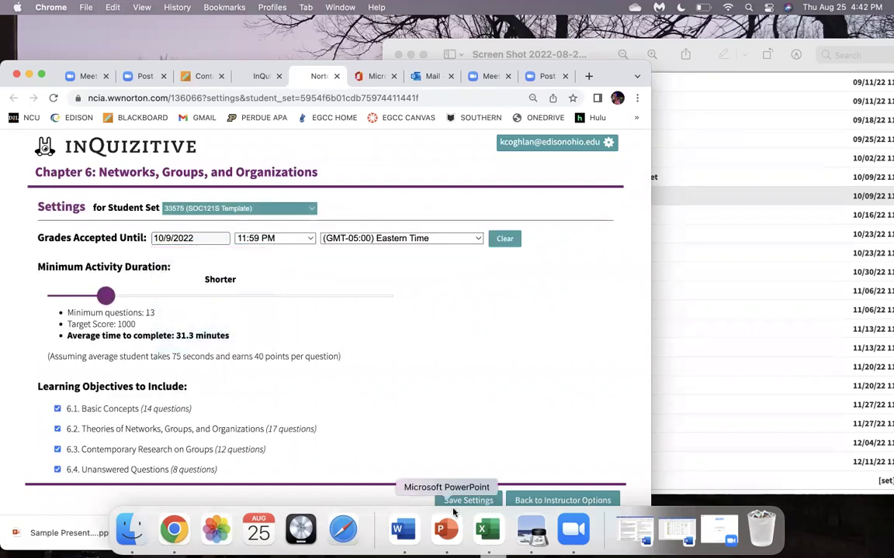
click(466, 500)
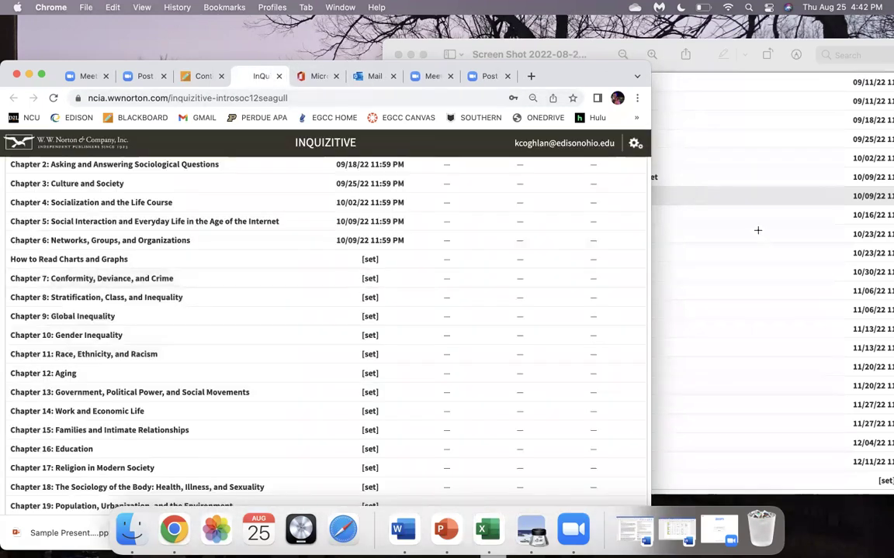
Consult the reference due-date list and set Chapter 7's Grades Accepted Until date to 10/16/2022 in its full activity settings
click(757, 230)
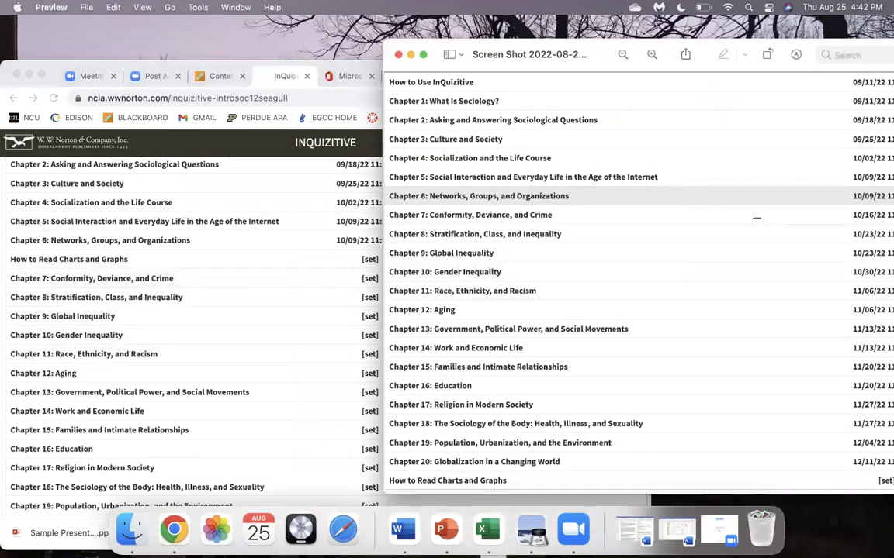
click(215, 296)
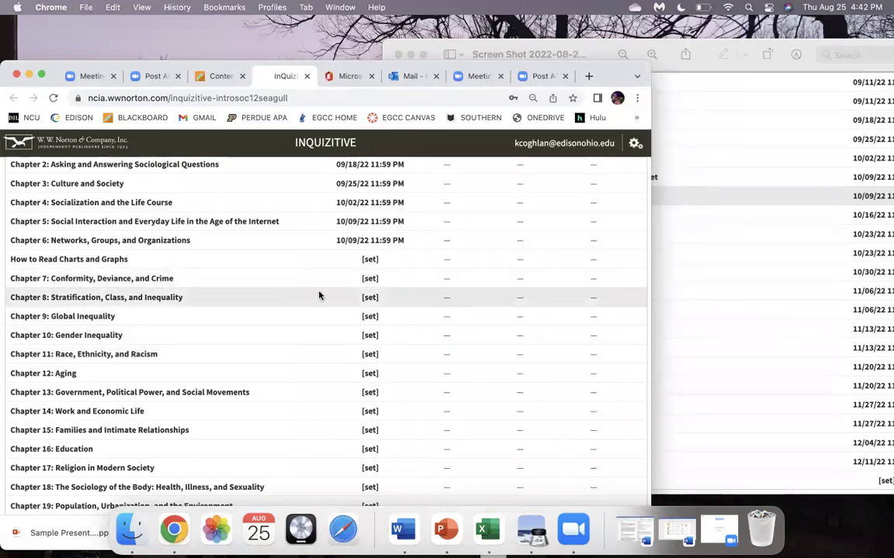
click(369, 279)
click(439, 286)
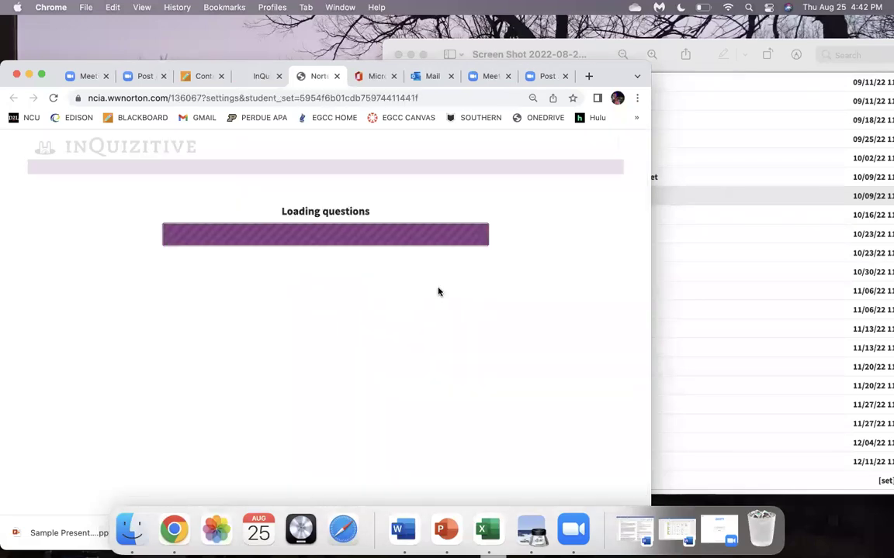
click(180, 239)
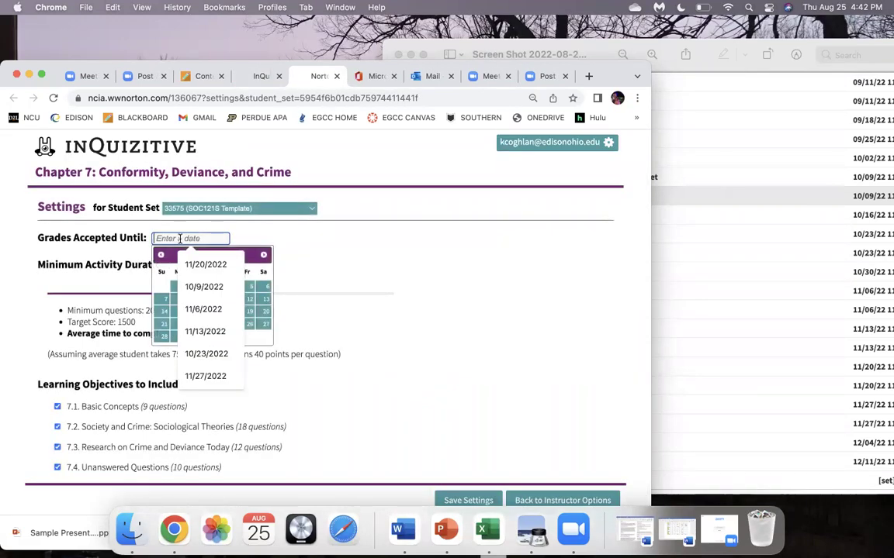
key(super+v)
click(170, 238)
key(BackSpace)
text(16)
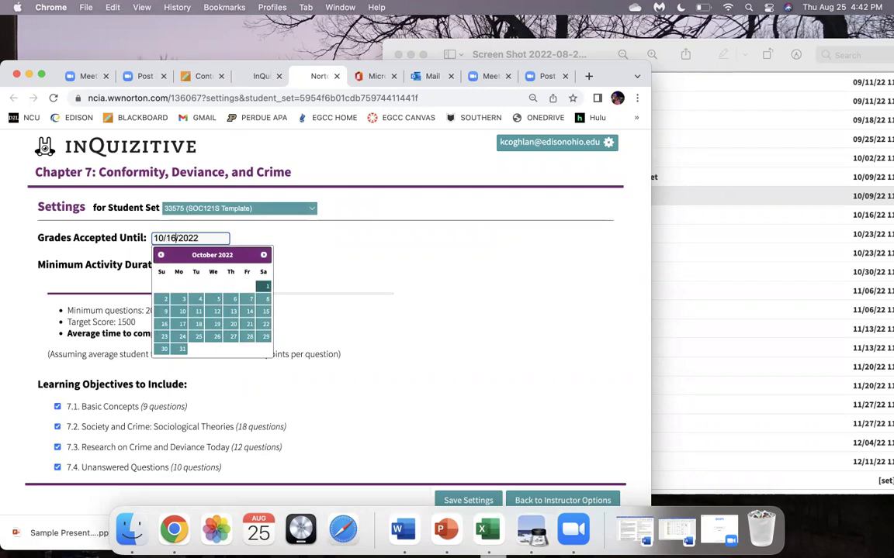
click(319, 250)
Reduce Chapter 7's minimum activity duration to Shorter (target score 1000), save and close its settings
drag(211, 291, 120, 294)
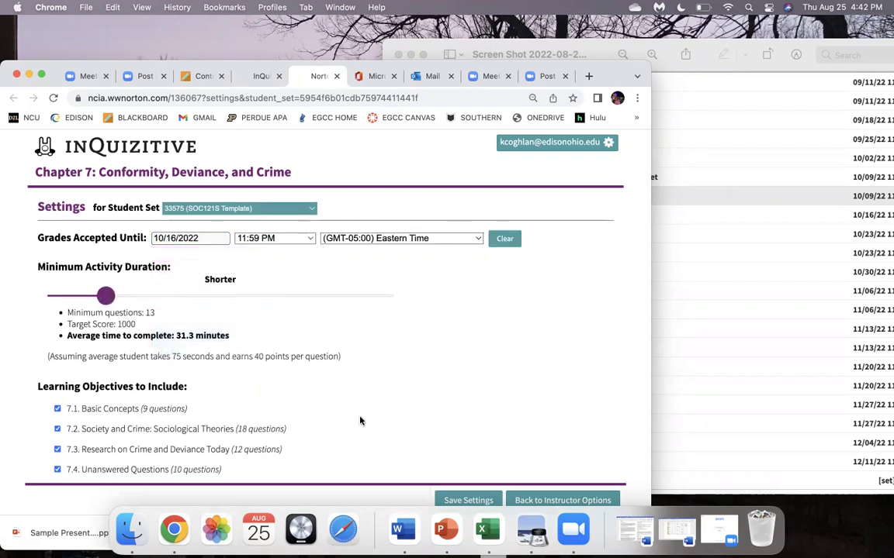
click(468, 500)
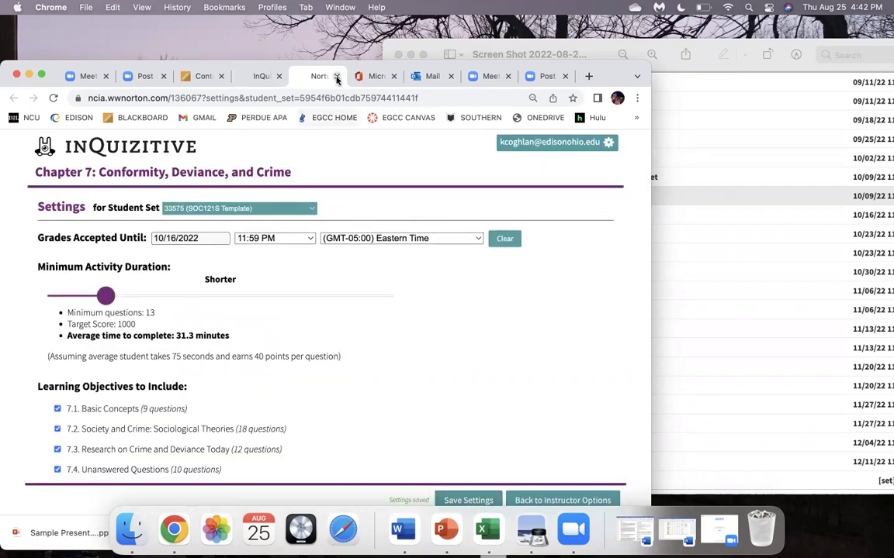
click(336, 76)
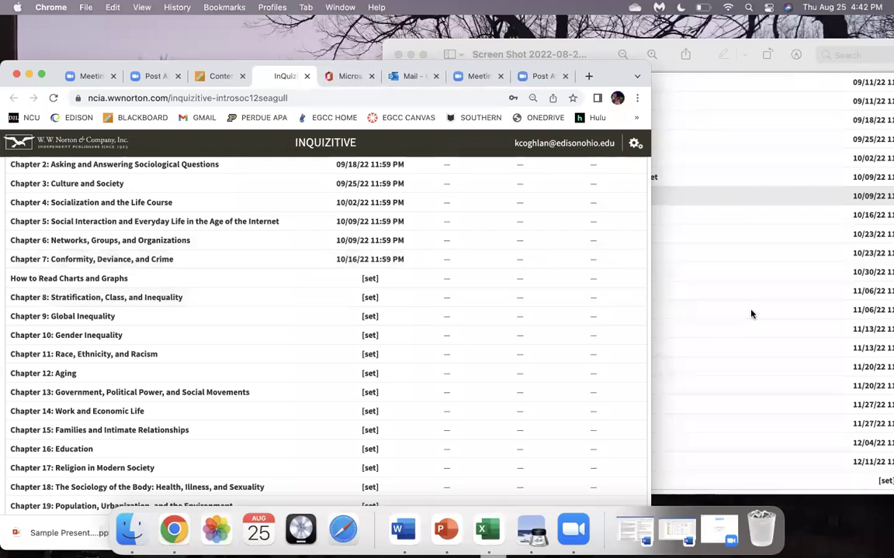
Consult the reference due-date list and set Chapter 8's Grades Accepted Until date to 10/23/2022 in its full activity settings
click(750, 309)
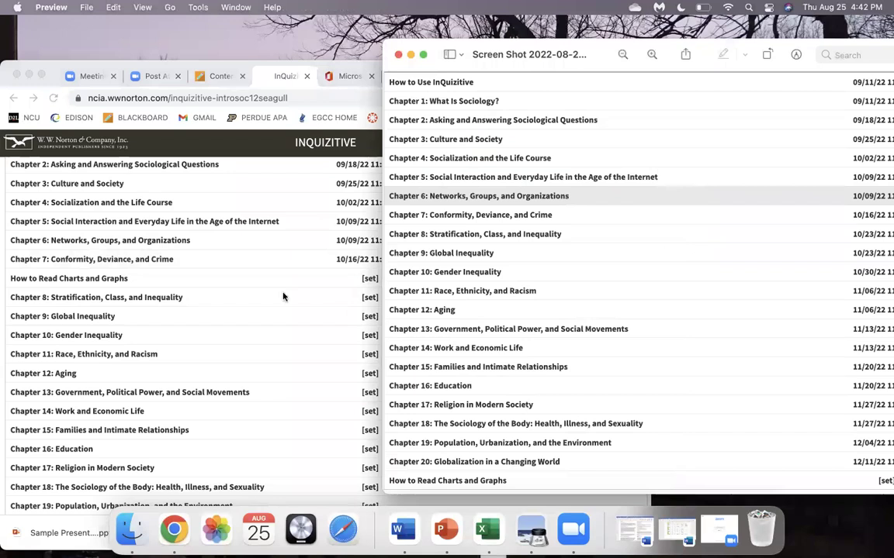
click(264, 298)
click(369, 297)
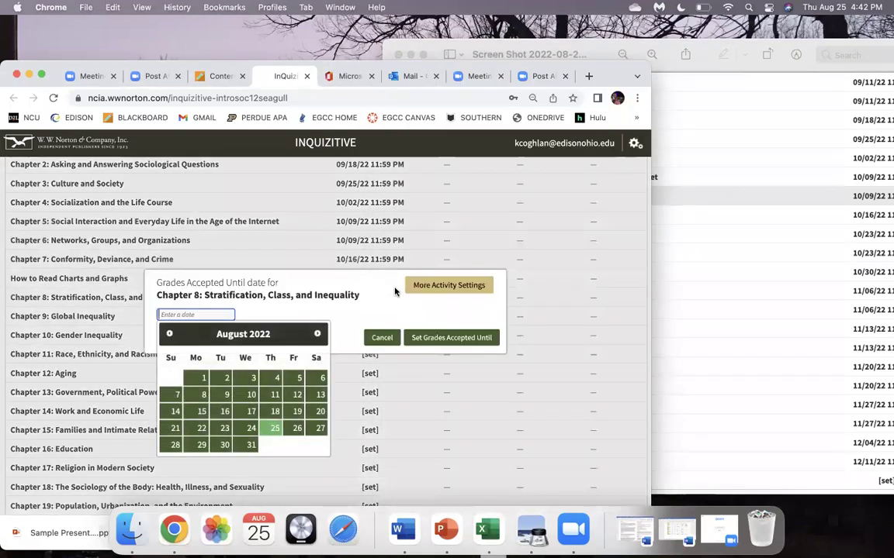
click(423, 287)
click(197, 237)
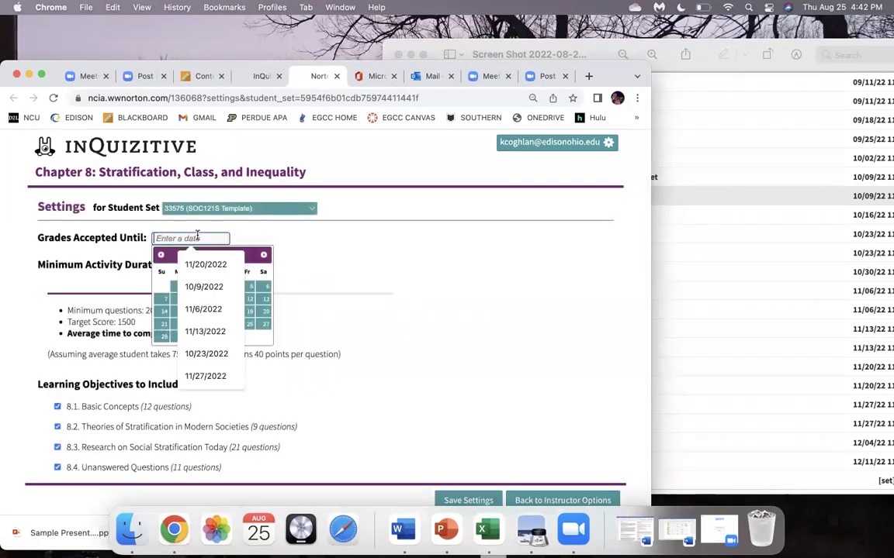
click(203, 286)
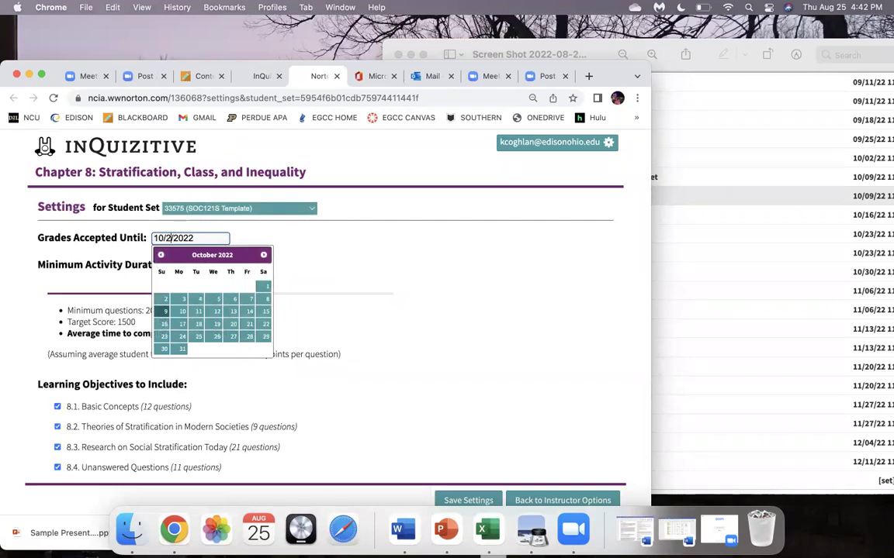
text(3)
drag(208, 237, 129, 236)
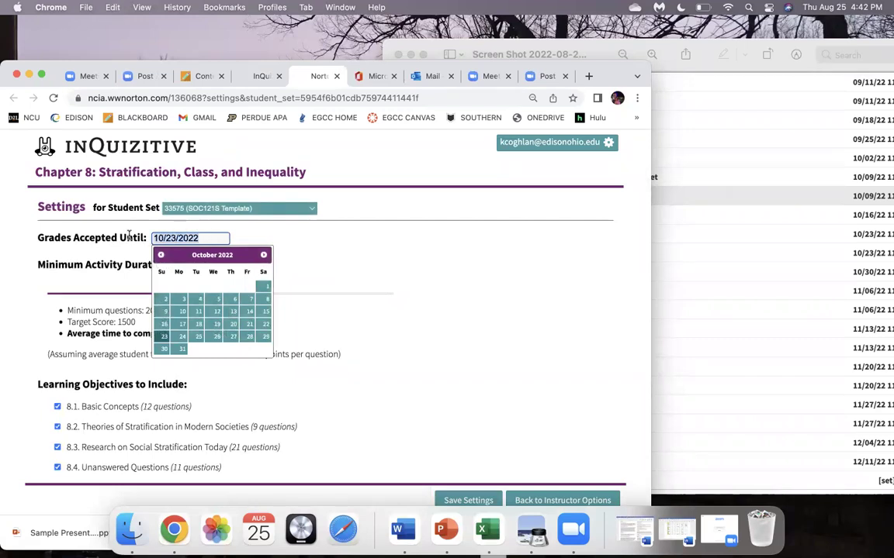
click(381, 247)
Reduce Chapter 8's minimum activity duration to Shorter (target score 1000), save and close its settings
drag(219, 295, 104, 303)
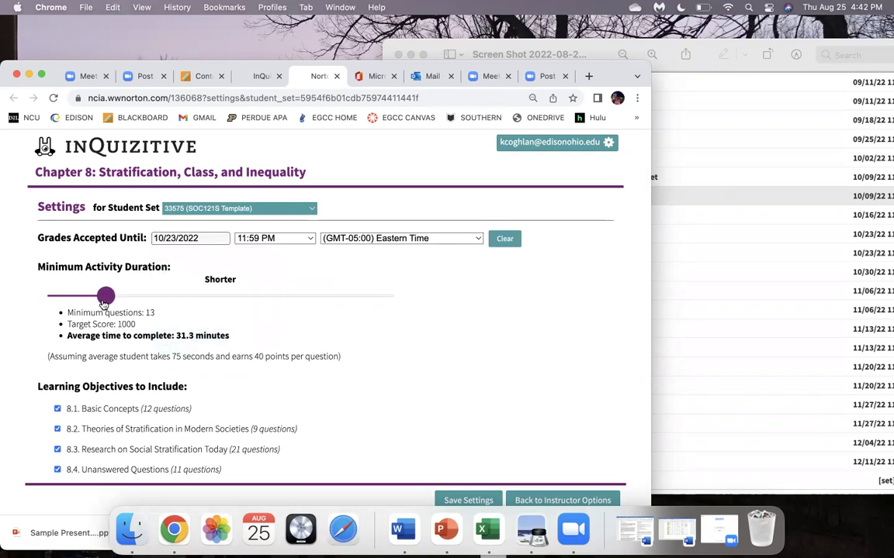
click(465, 501)
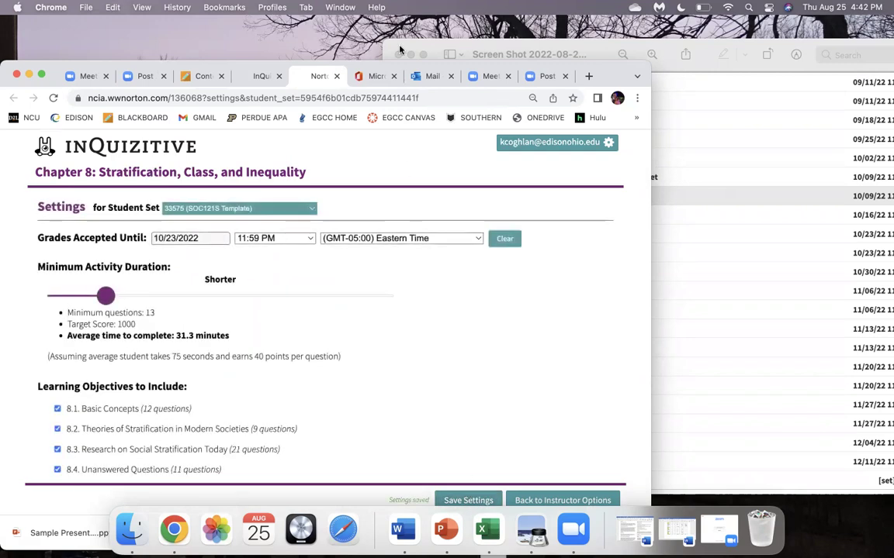
click(335, 76)
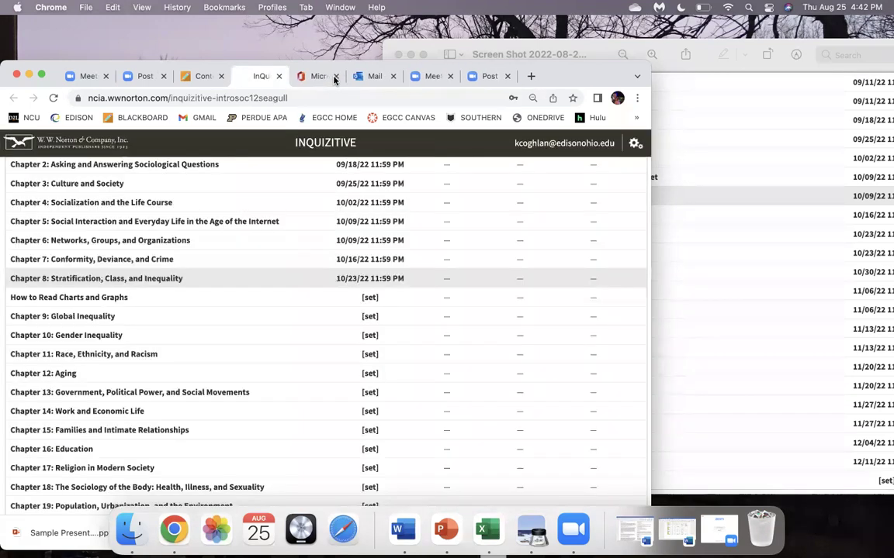
Set Chapter 9's Grades Accepted Until date to 10/23/2022 in its full activity settings
click(370, 316)
click(423, 290)
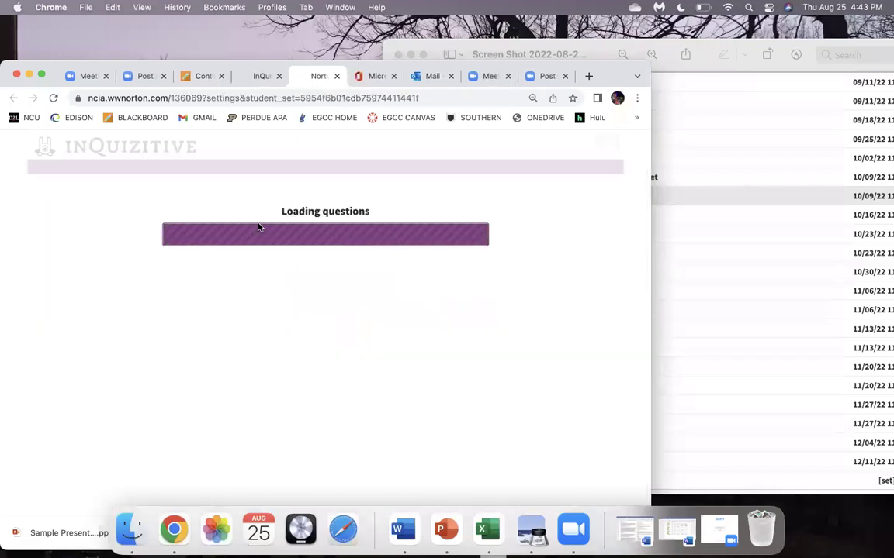
click(207, 239)
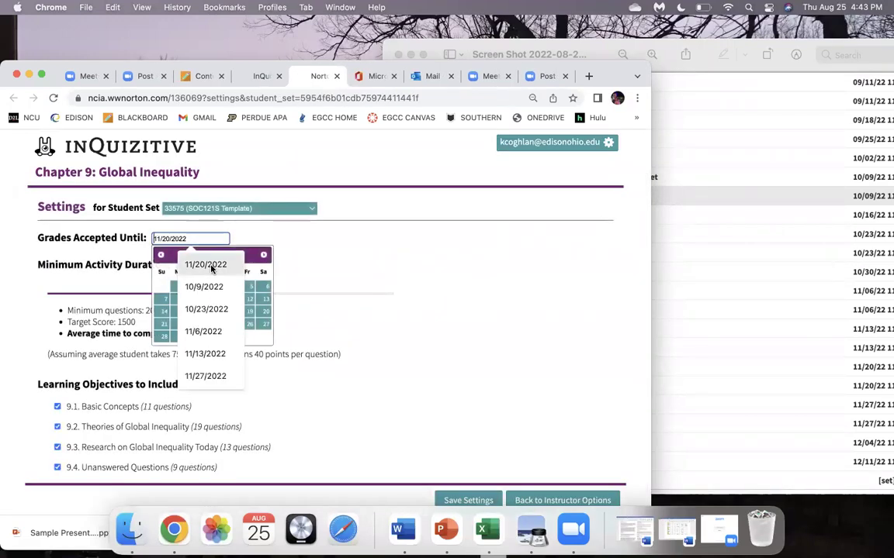
click(207, 309)
click(268, 222)
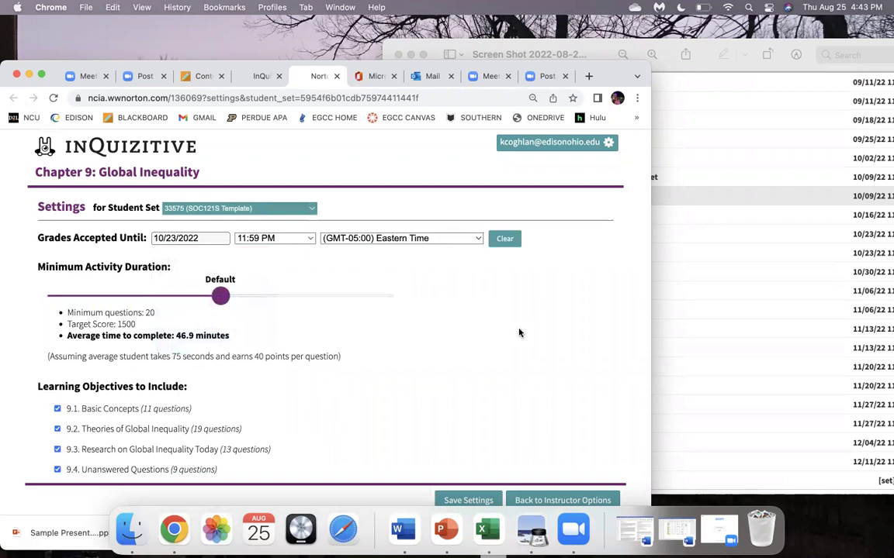
Check Chapter 9's date against the reference list, reduce its minimum activity duration to Shorter, and save and close its settings
click(718, 284)
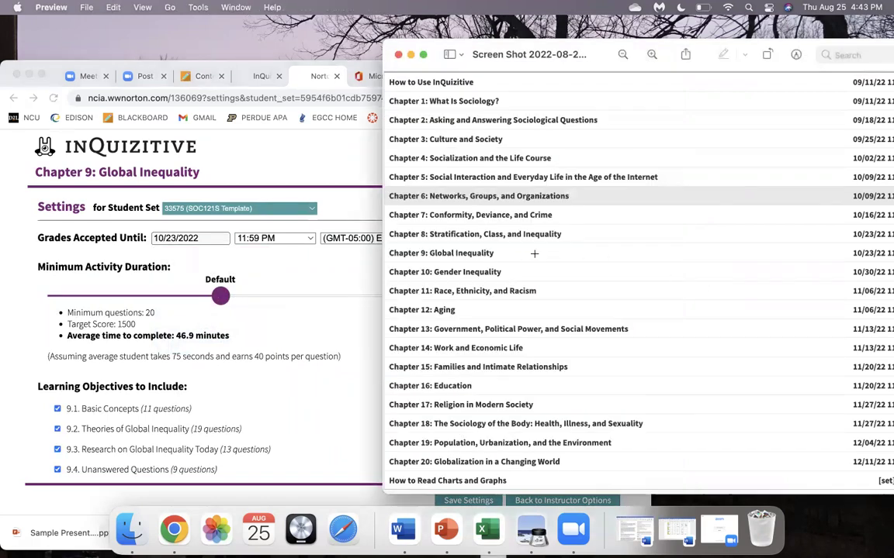
click(274, 274)
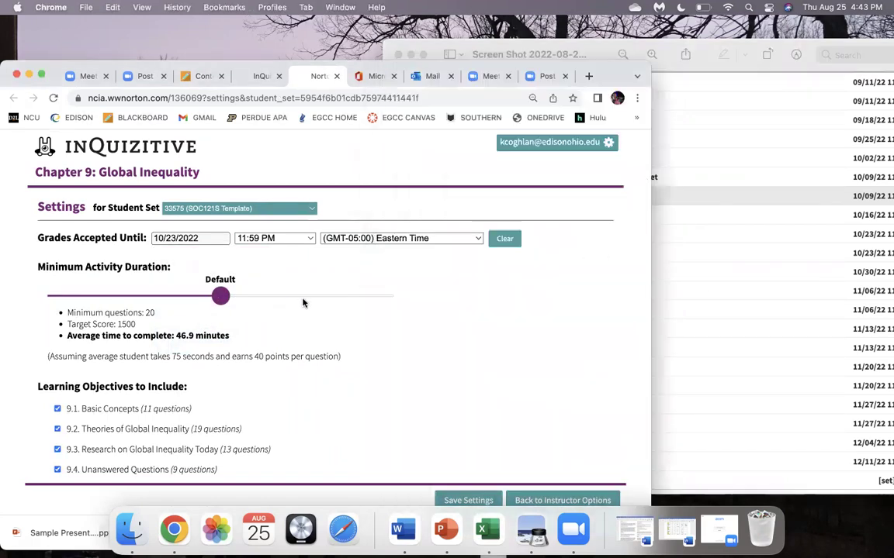
drag(220, 295, 106, 295)
click(479, 502)
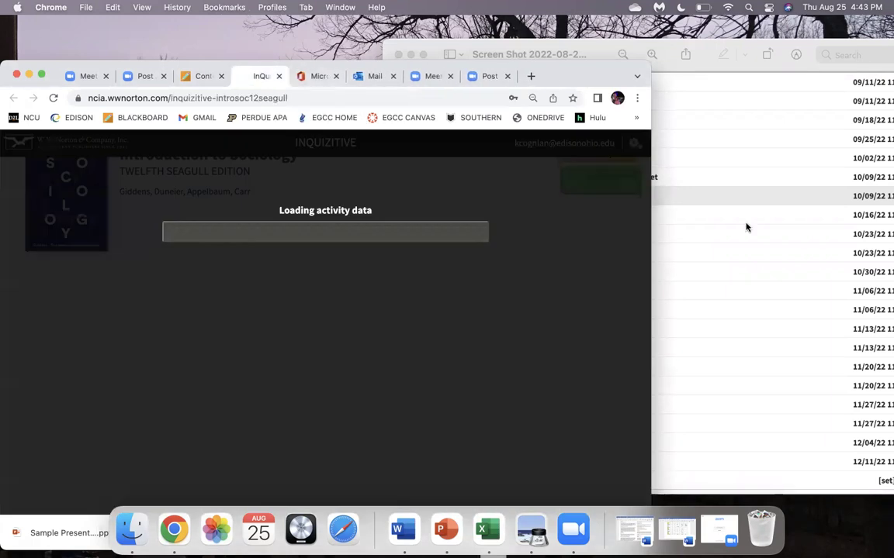
Consult the reference due-date list and set Chapter 10's Grades Accepted Until date to 10/30/2022 in its full activity settings
click(773, 239)
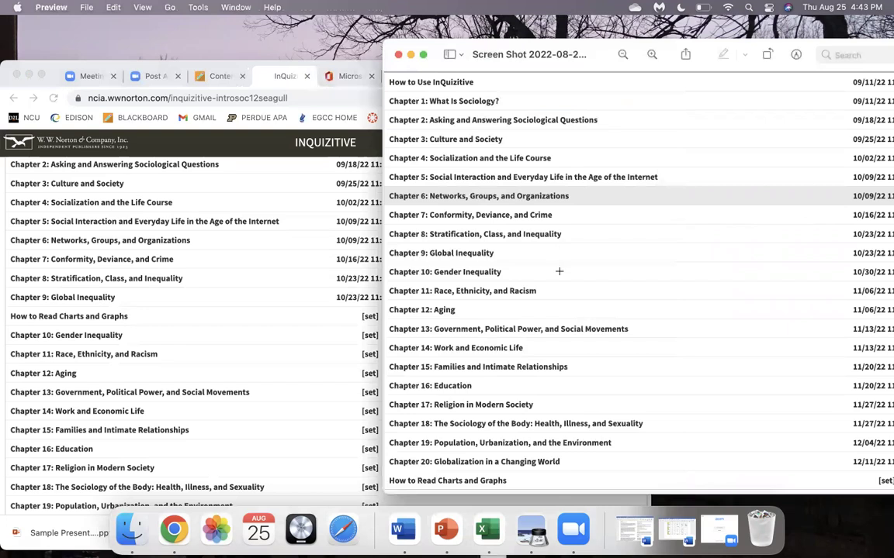
click(291, 296)
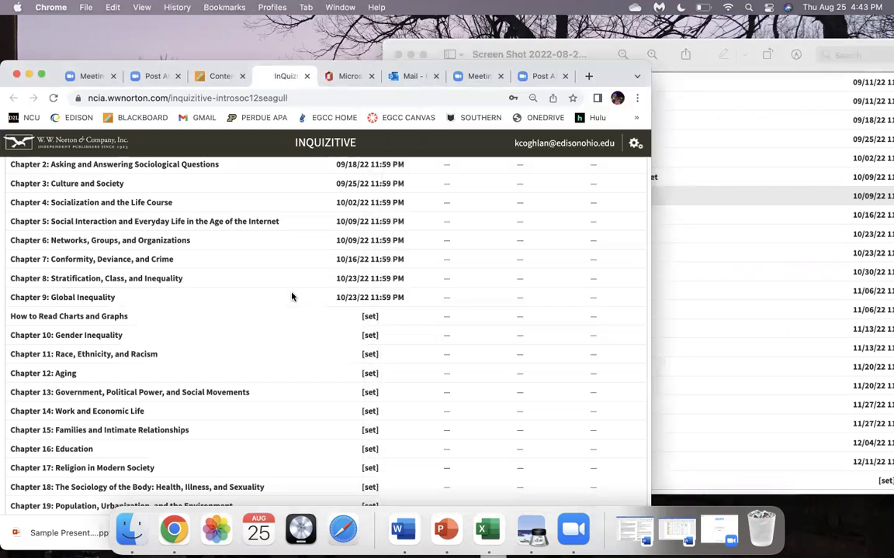
click(368, 337)
click(440, 285)
click(201, 237)
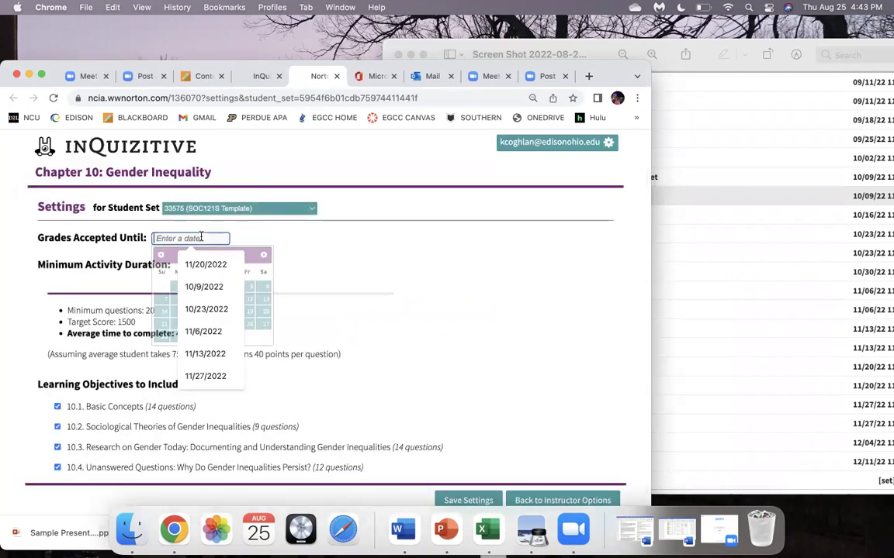
click(204, 309)
key(BackSpace)
key(BackSpace)
text(30)
click(346, 233)
Reduce Chapter 10's minimum activity duration to Shorter (target score 1000), save and close its settings
drag(225, 295, 106, 295)
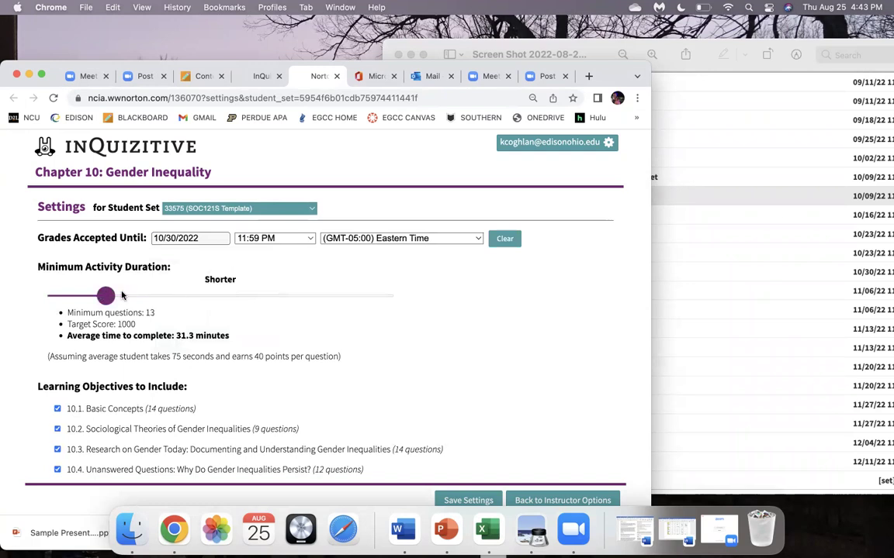
click(487, 529)
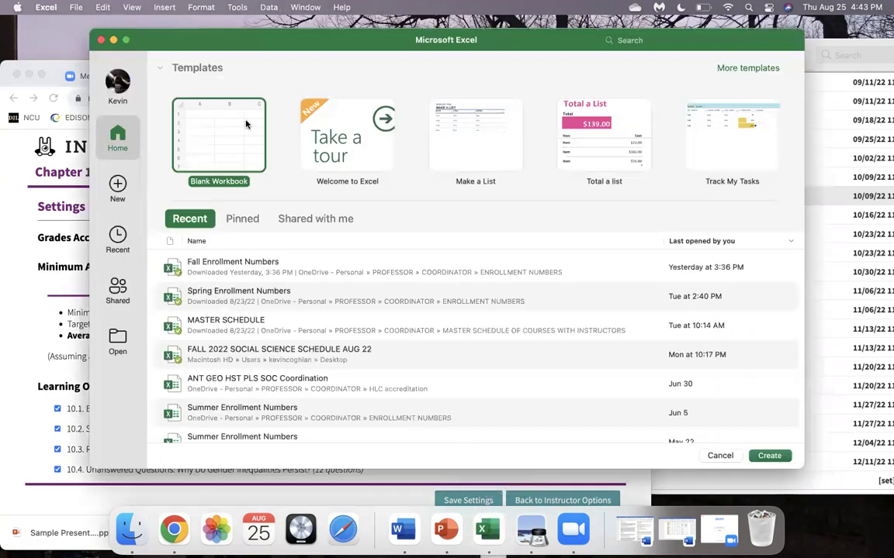
click(100, 39)
click(473, 501)
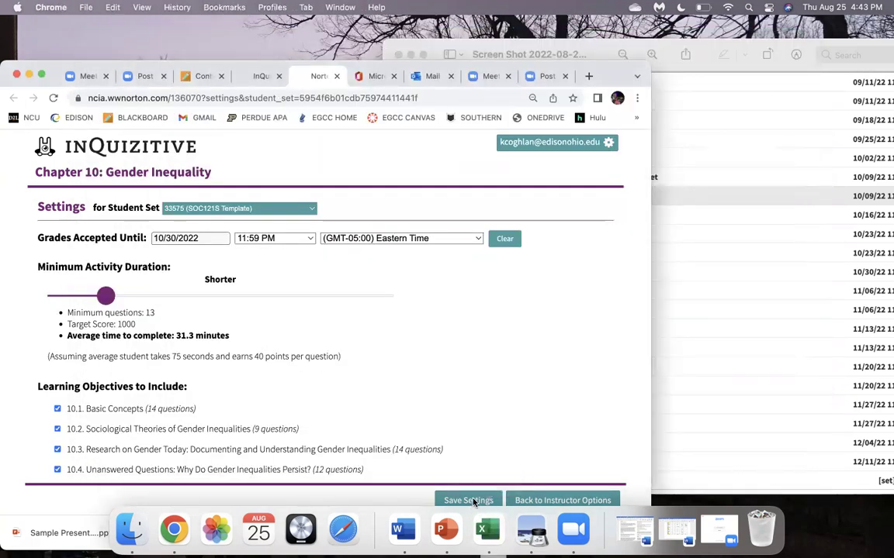
click(459, 500)
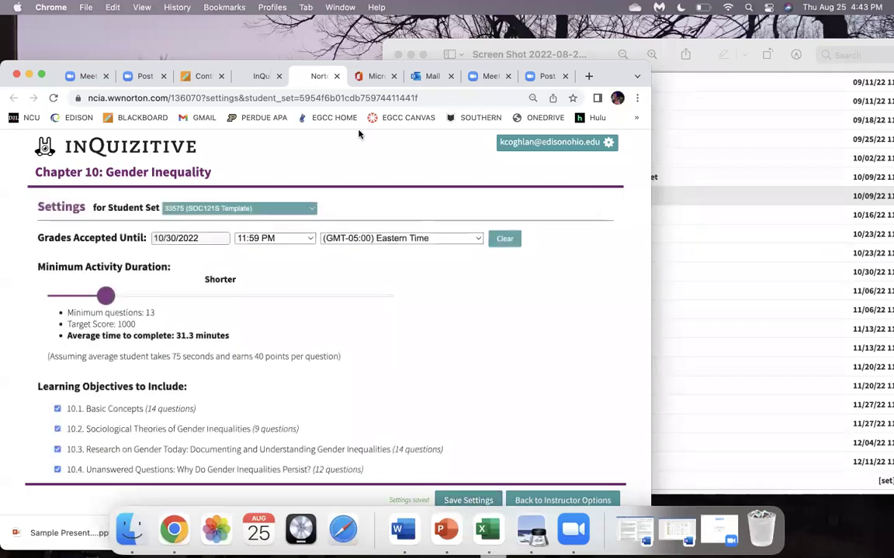
click(335, 76)
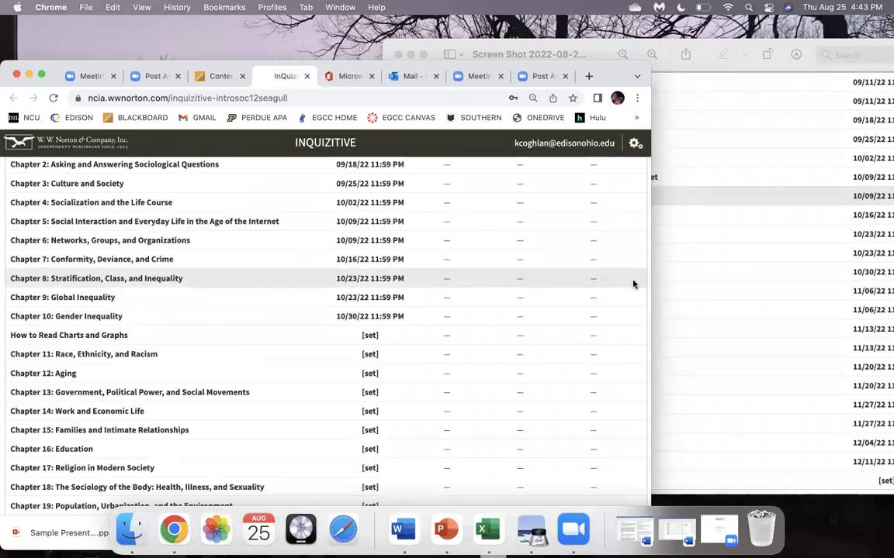
Consult the reference due-date list, set Chapter 11's Grades Accepted Until date to 11/6/2022 in its full activity settings and copy that date
click(763, 293)
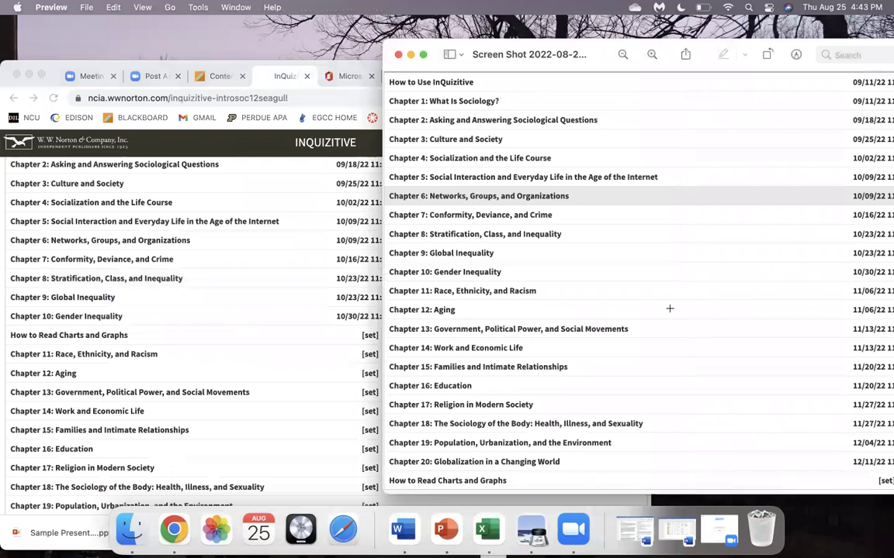
click(257, 307)
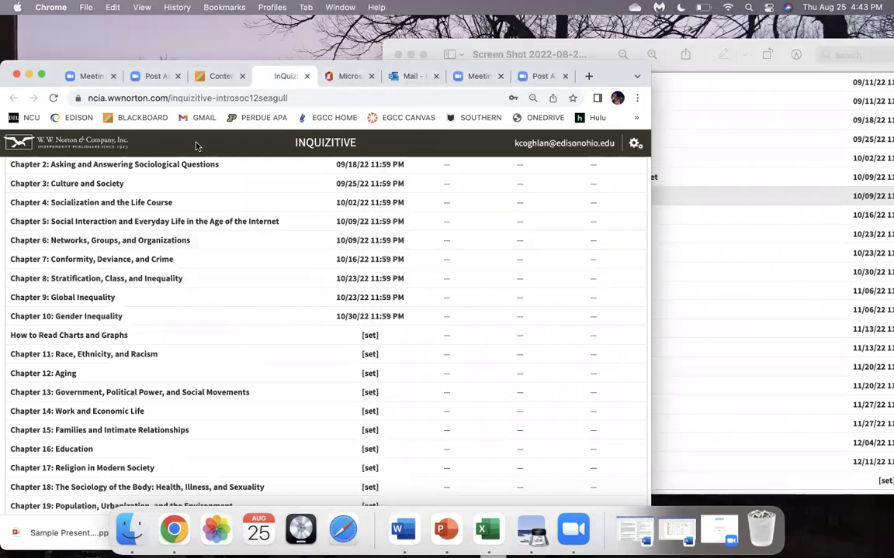
click(370, 353)
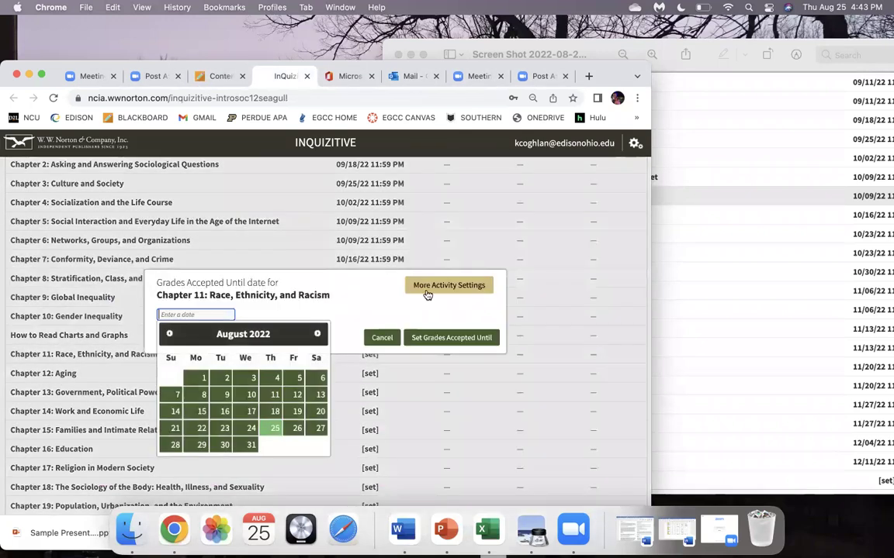
click(426, 287)
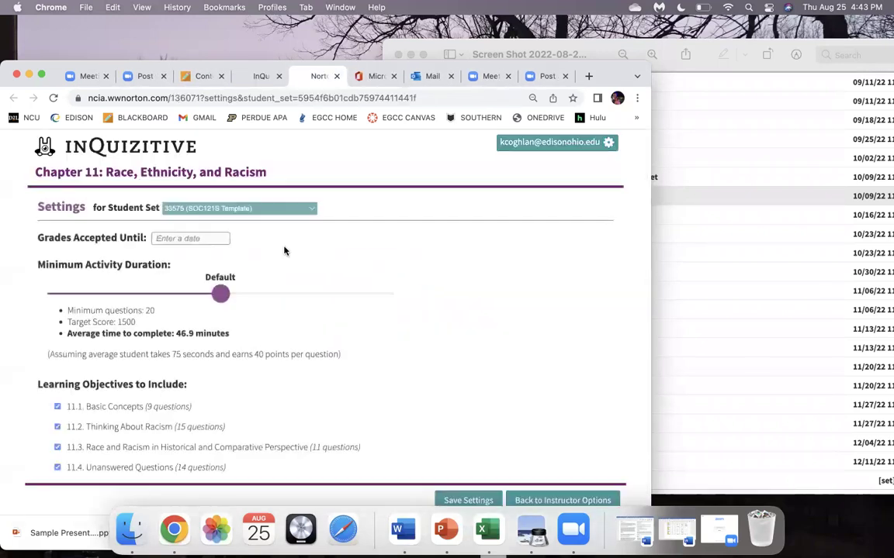
click(163, 238)
key(BackSpace)
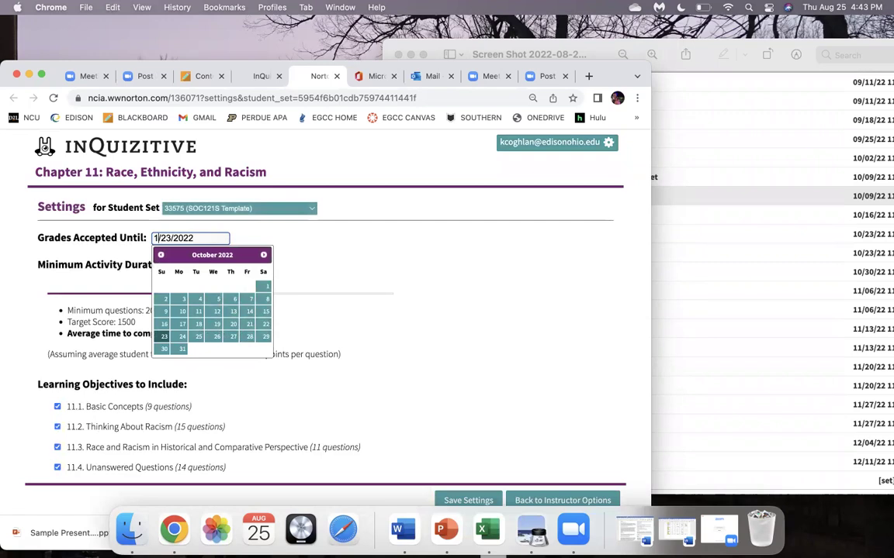
text(1)
key(BackSpace)
key(BackSpace)
text(6)
key(super+a)
key(super+c)
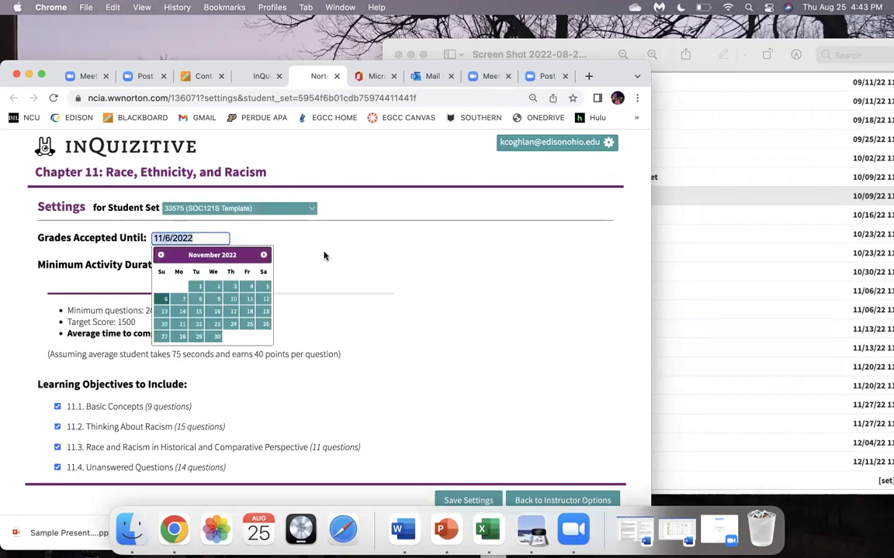
click(324, 256)
Reduce Chapter 11's minimum activity duration to Shorter, save and close its settings
click(120, 298)
click(466, 501)
click(337, 76)
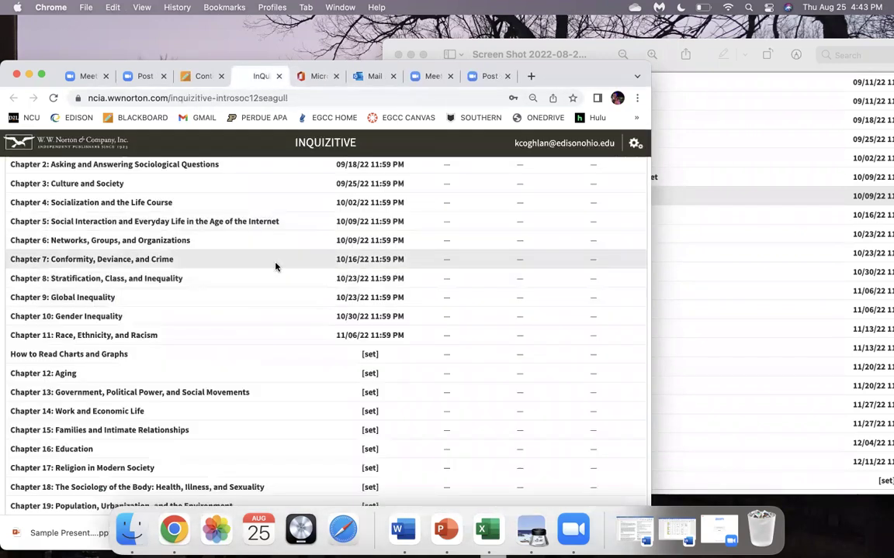
Paste the copied date 11/6/2022 as Chapter 12's Grades Accepted Until date in its full activity settings
click(369, 374)
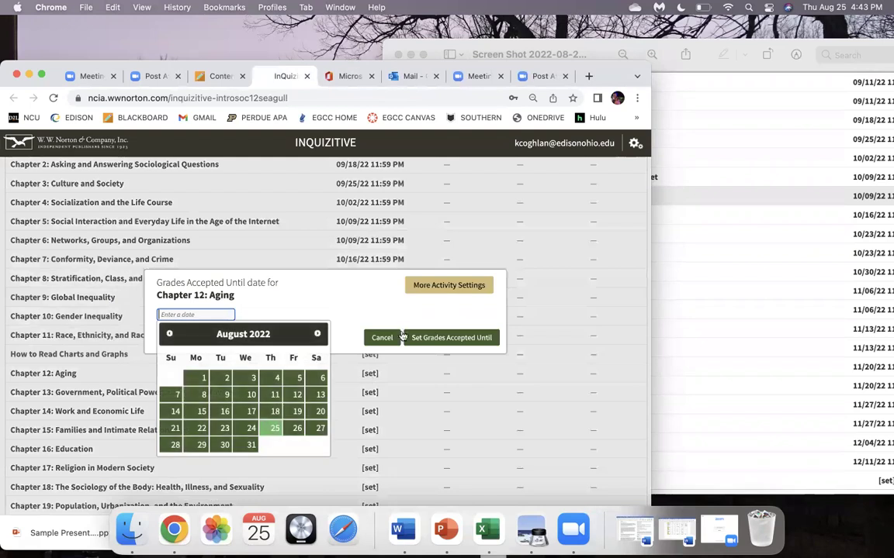
click(442, 289)
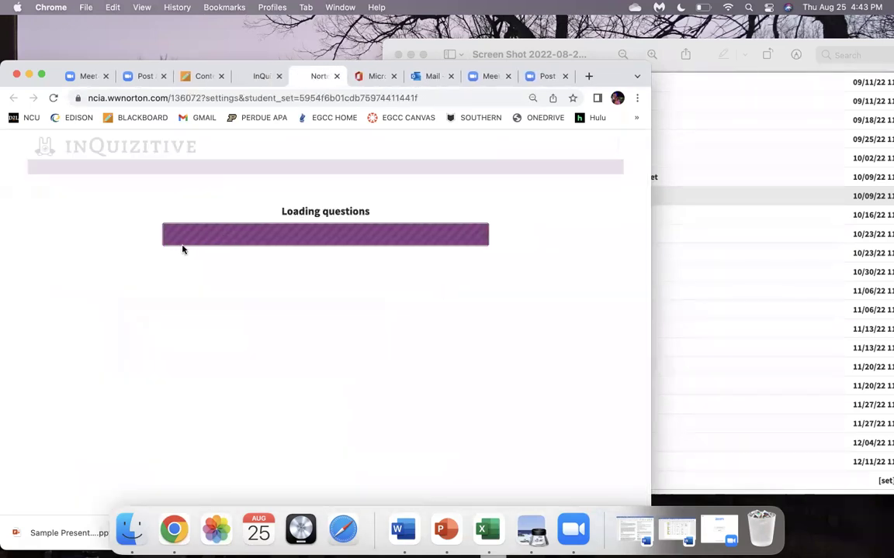
click(160, 236)
key(super+v)
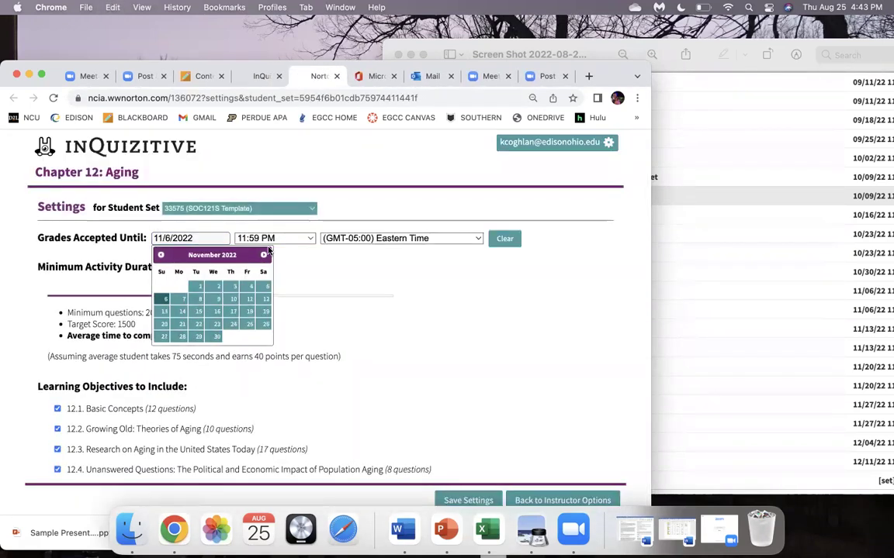
click(219, 295)
Reduce Chapter 12's minimum activity duration to Shorter (target score 1000), save and close its settings
drag(219, 296, 107, 296)
click(465, 500)
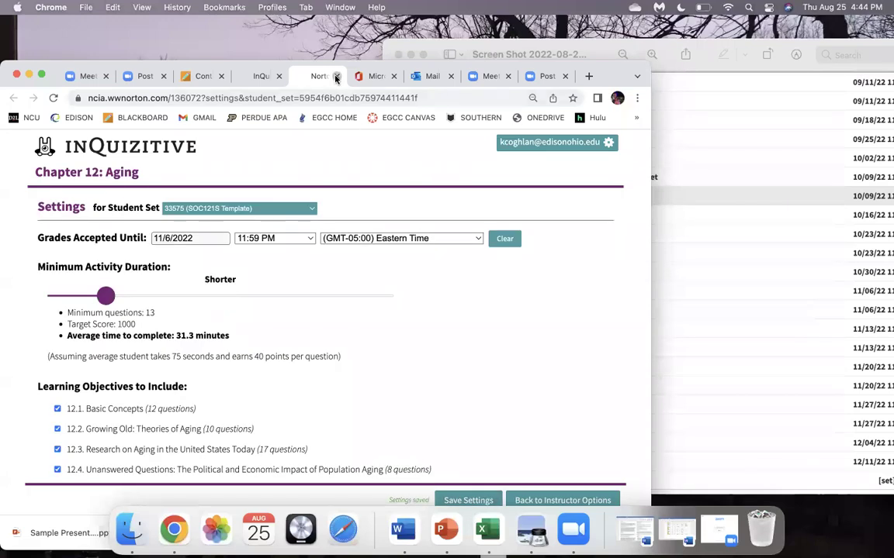
click(336, 76)
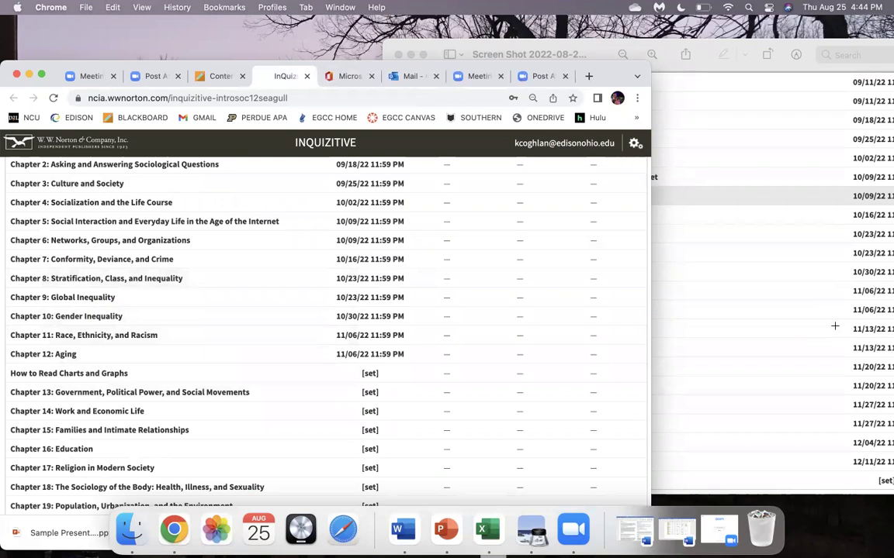
Consult the reference due-date list, set Chapter 13's Grades Accepted Until date to 11/13/2022 in its full activity settings and copy the date
click(835, 327)
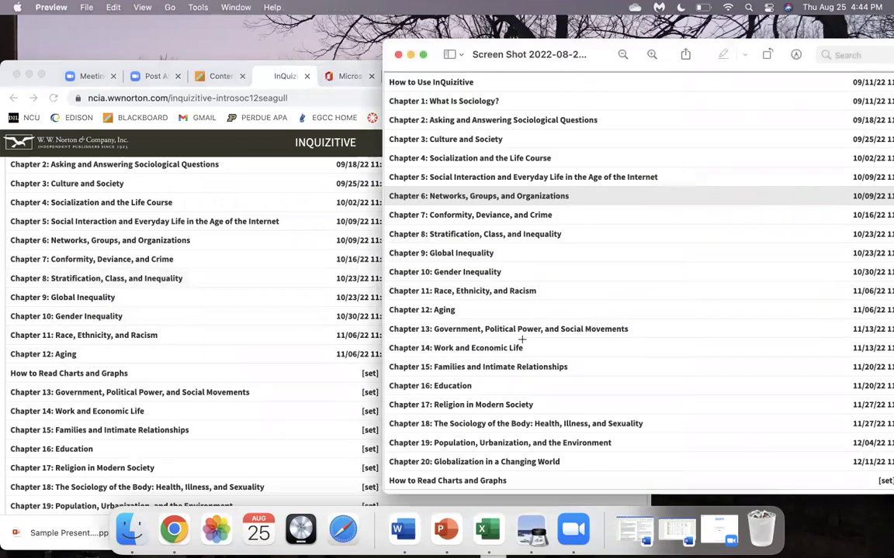
click(283, 325)
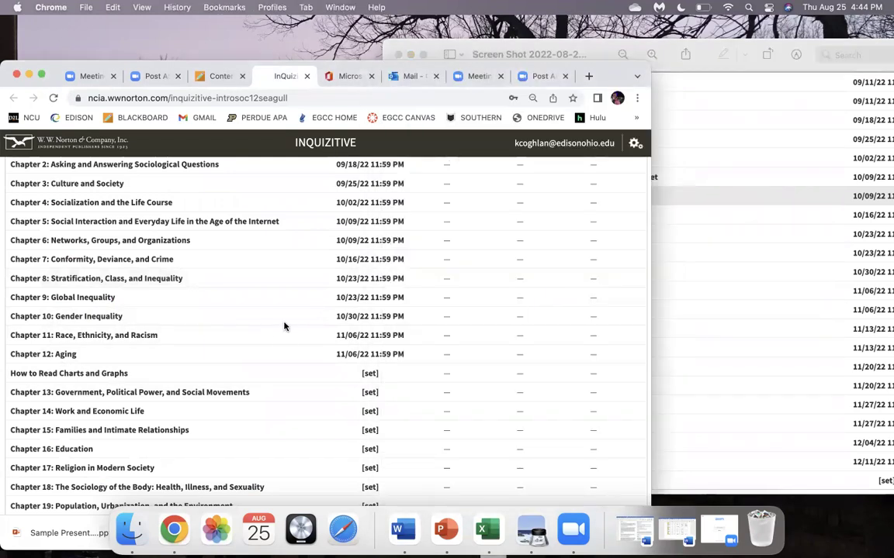
click(370, 392)
click(442, 285)
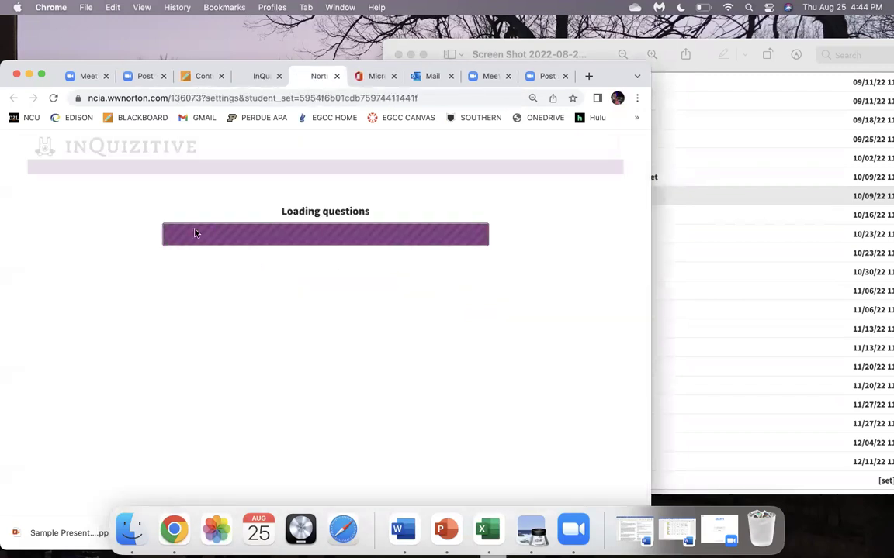
click(176, 237)
key(BackSpace)
key(BackSpace)
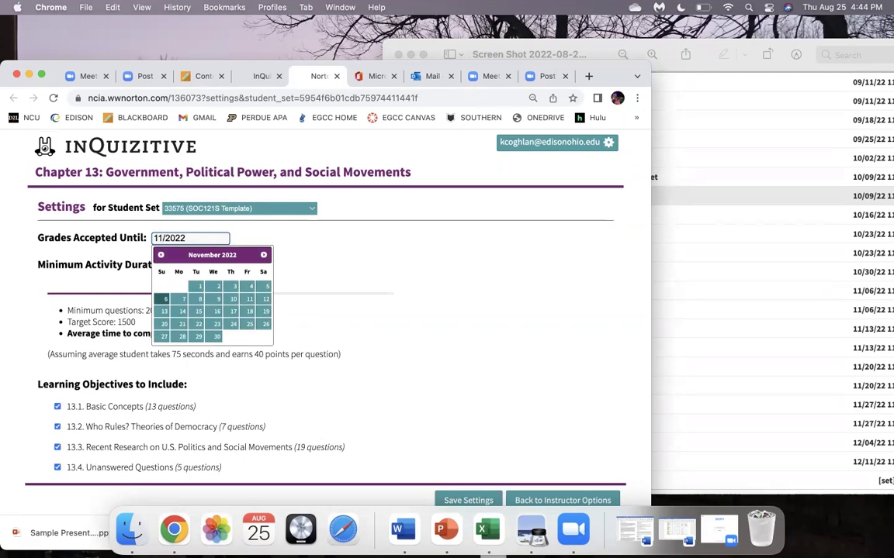
drag(194, 239, 136, 239)
key(BackSpace)
key(super+v)
key(BackSpace)
text(13)
drag(207, 241, 137, 240)
key(super+c)
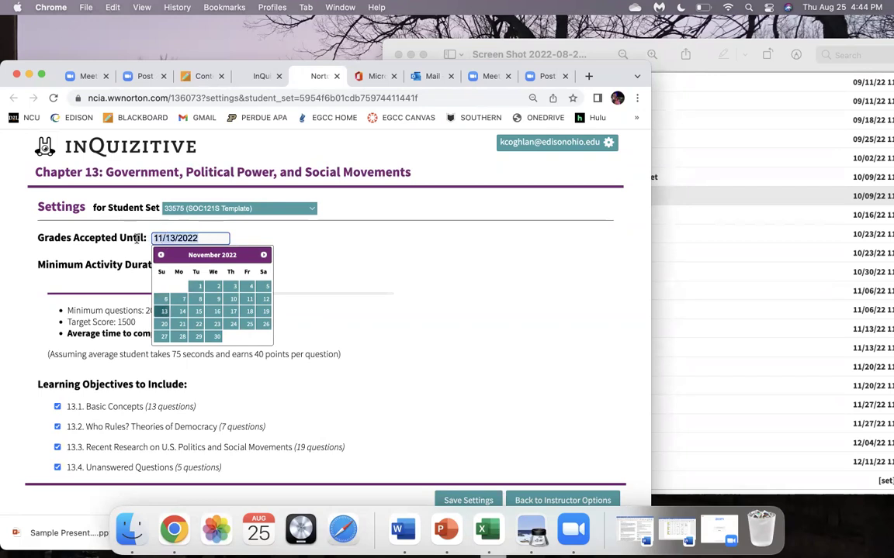
Reduce Chapter 13's minimum activity duration to Shorter, save and close its settings
click(334, 259)
drag(219, 295, 111, 298)
click(462, 500)
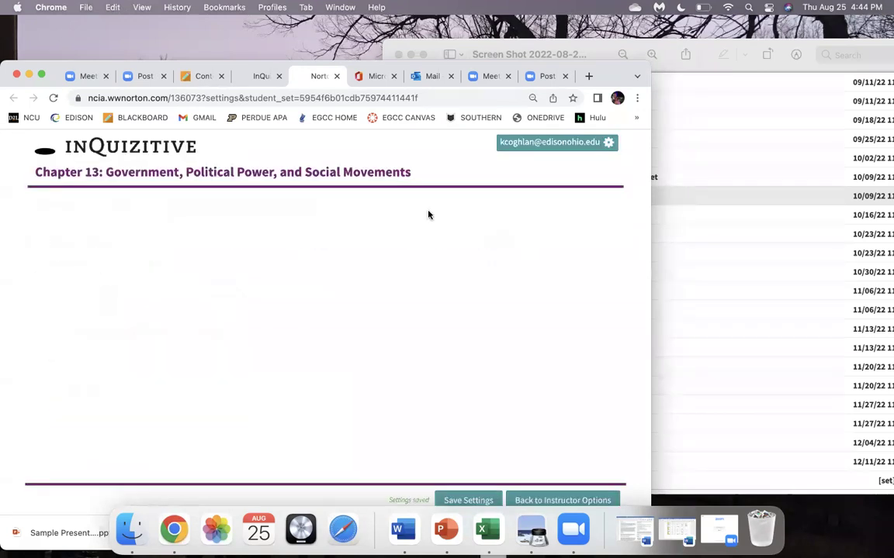
click(336, 76)
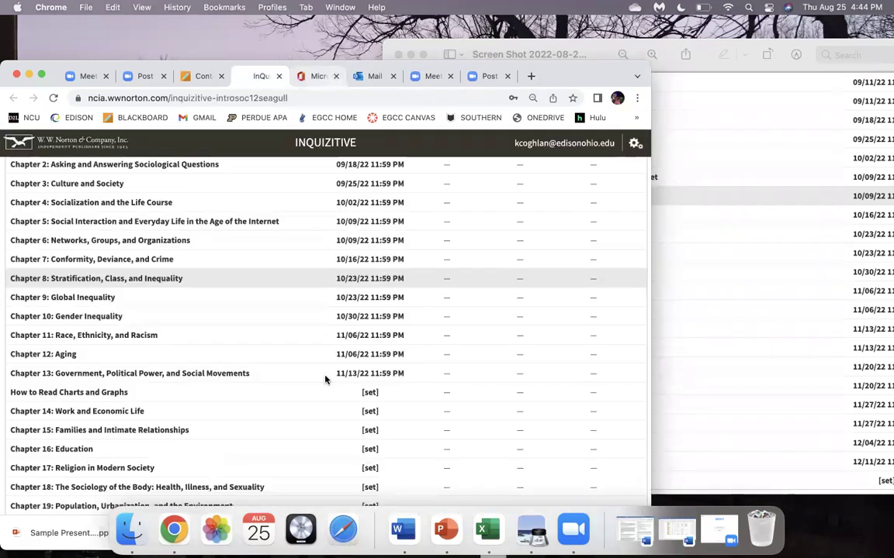
Enter 11/13/2022 as Chapter 14's Grades Accepted Until date in its full activity settings
click(370, 411)
click(428, 285)
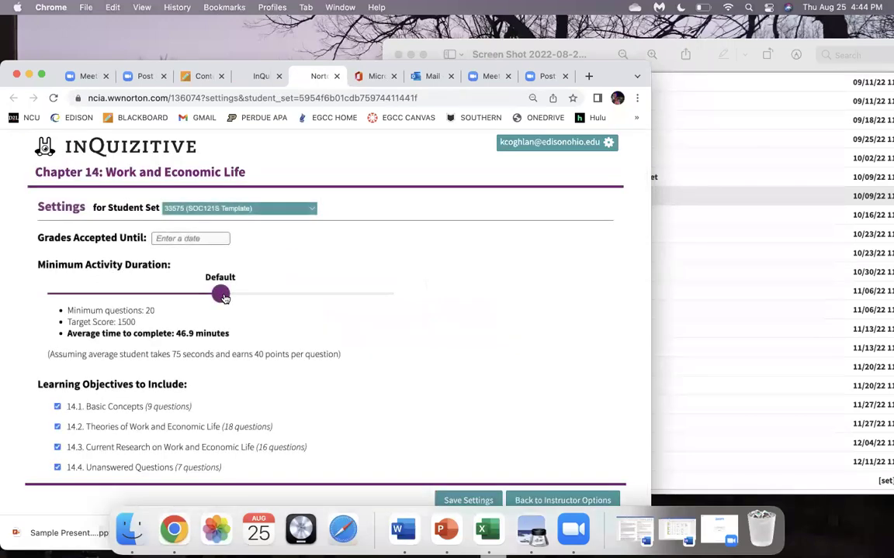
click(181, 239)
click(326, 262)
Reduce Chapter 14's minimum activity duration to Shorter (target score 1000), save and close its settings
drag(219, 296, 99, 298)
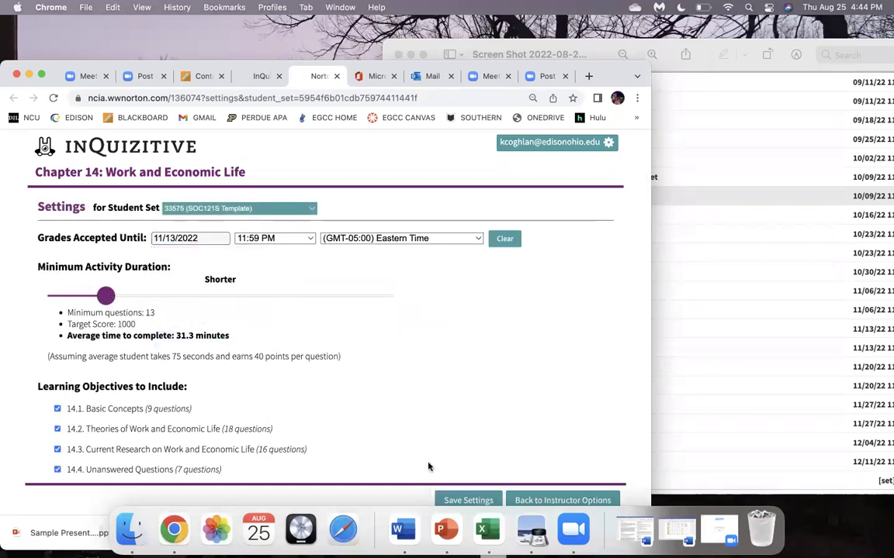
click(467, 500)
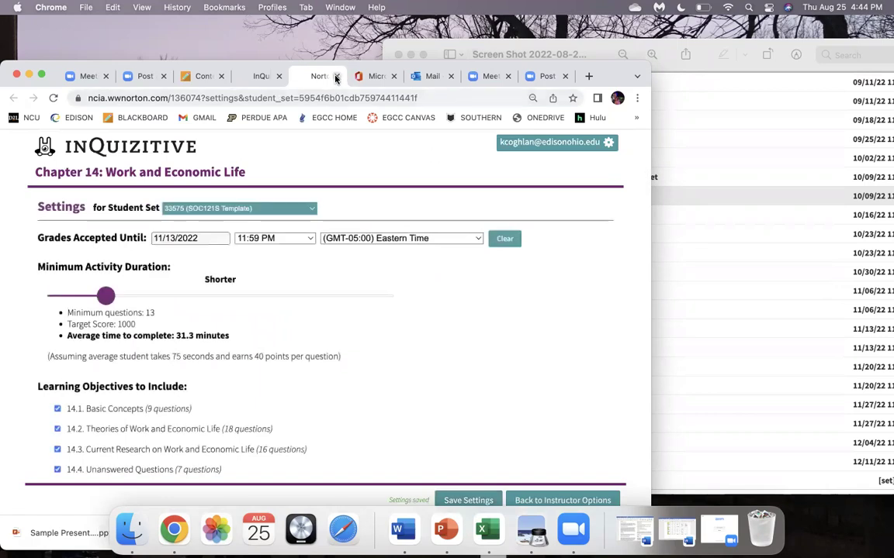
click(336, 76)
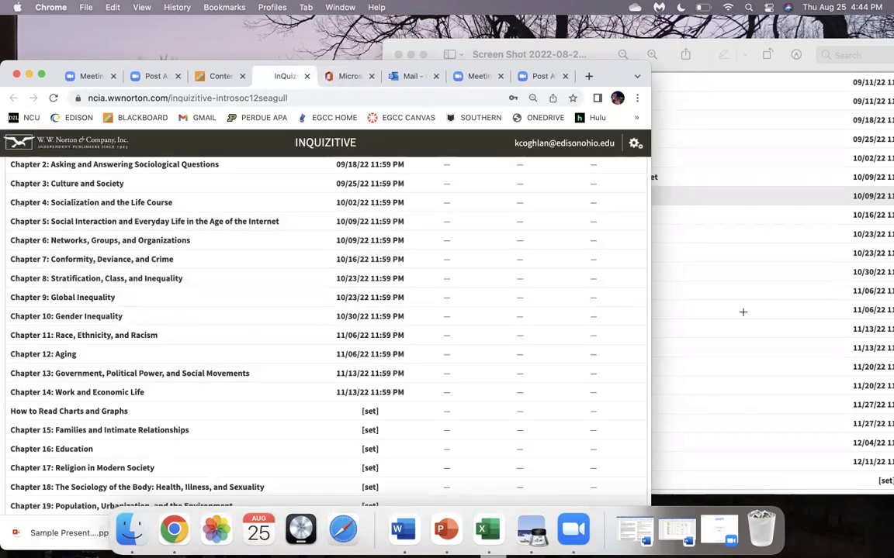
Consult the reference due-date list and set Chapter 15's Grades Accepted Until date to 11/20/2022 in its full activity settings
click(743, 312)
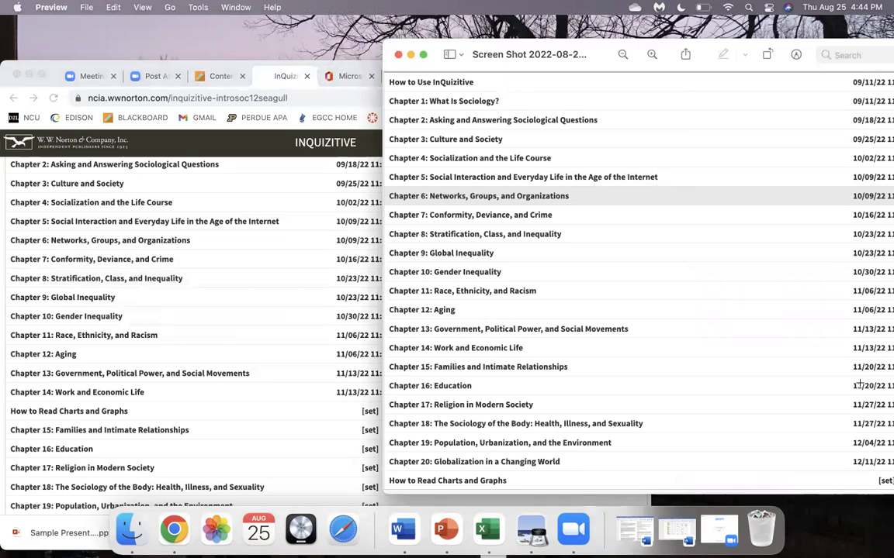
click(324, 332)
scroll(319, 331, down, 1)
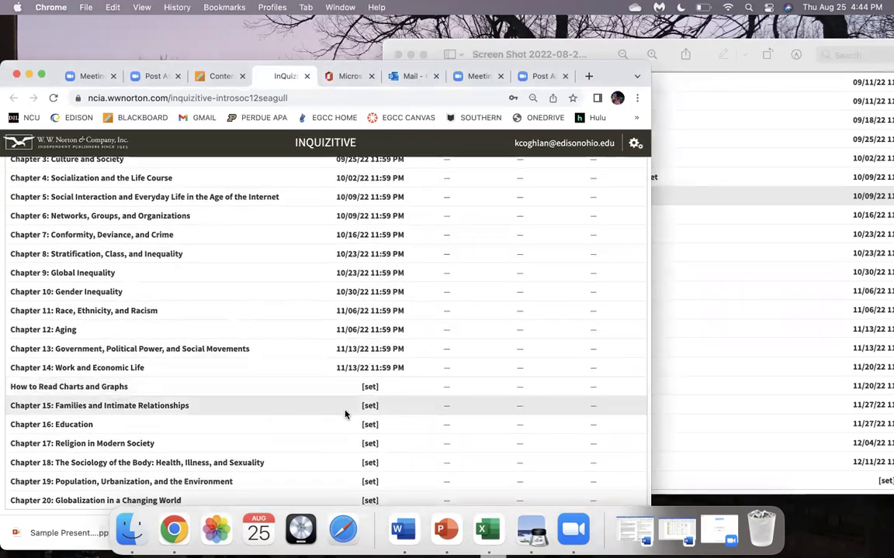
click(372, 407)
click(453, 286)
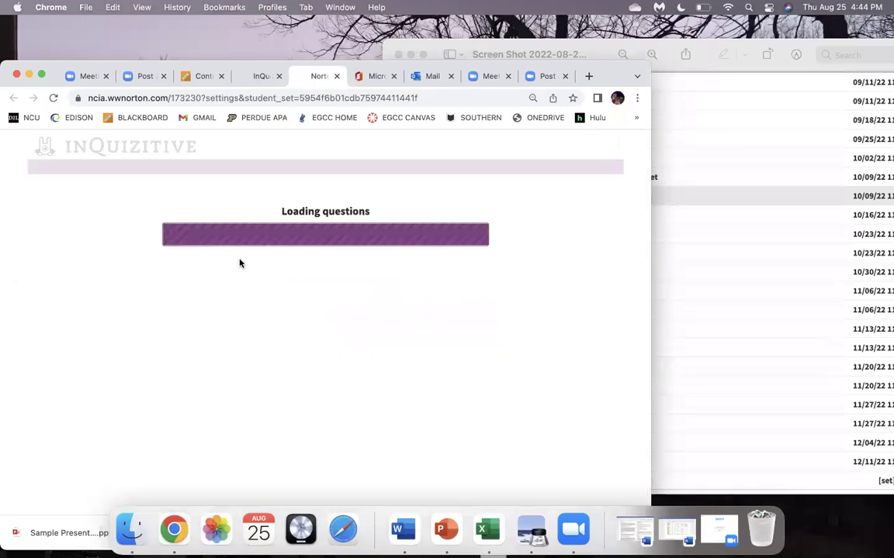
click(190, 238)
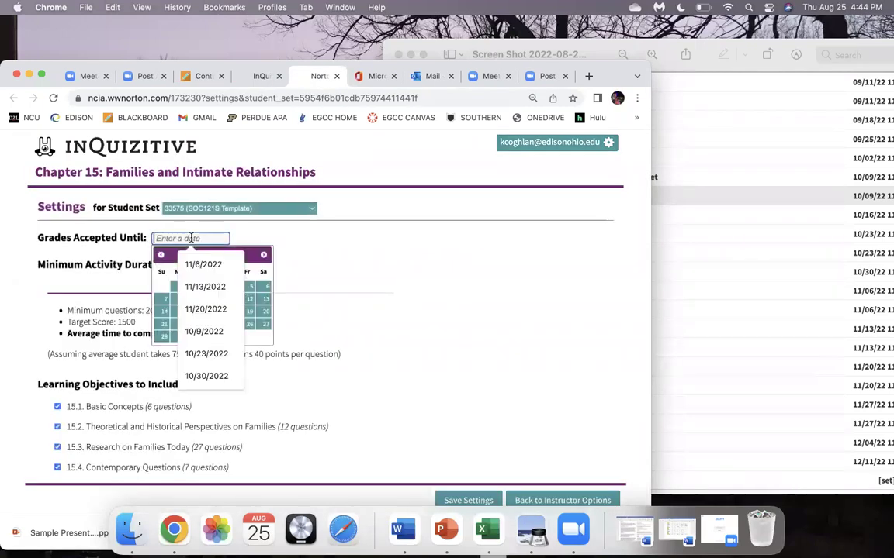
key(super+v)
key(BackSpace)
key(BackSpace)
text(20)
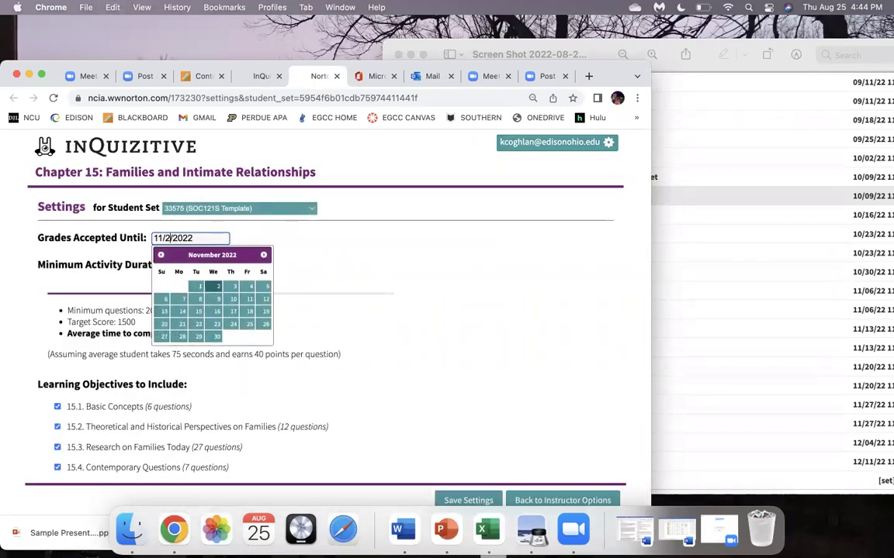
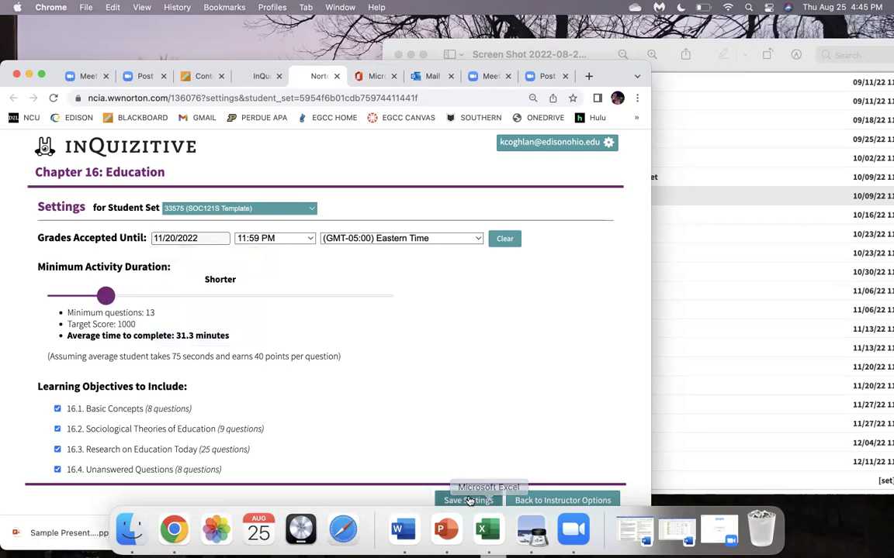
Check Chapter 17's due date in the reference list and close Chapter 16's settings
click(709, 379)
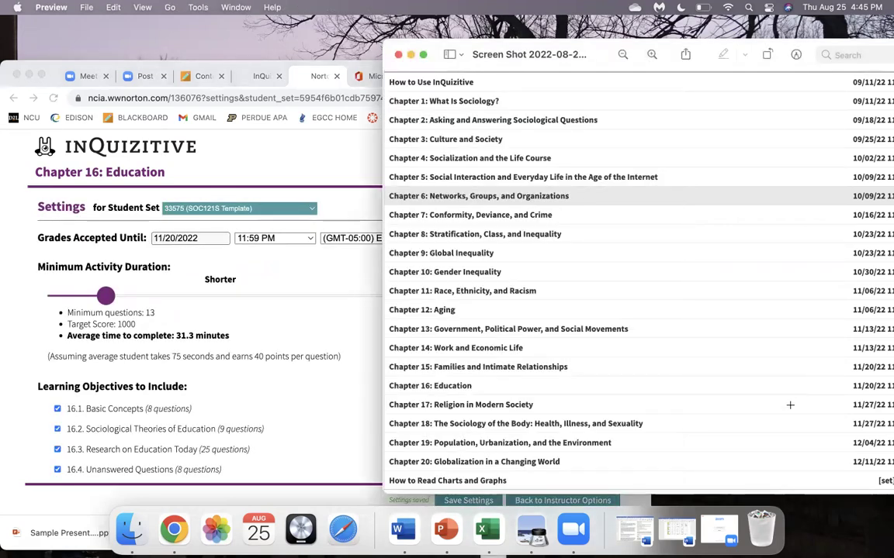
click(285, 298)
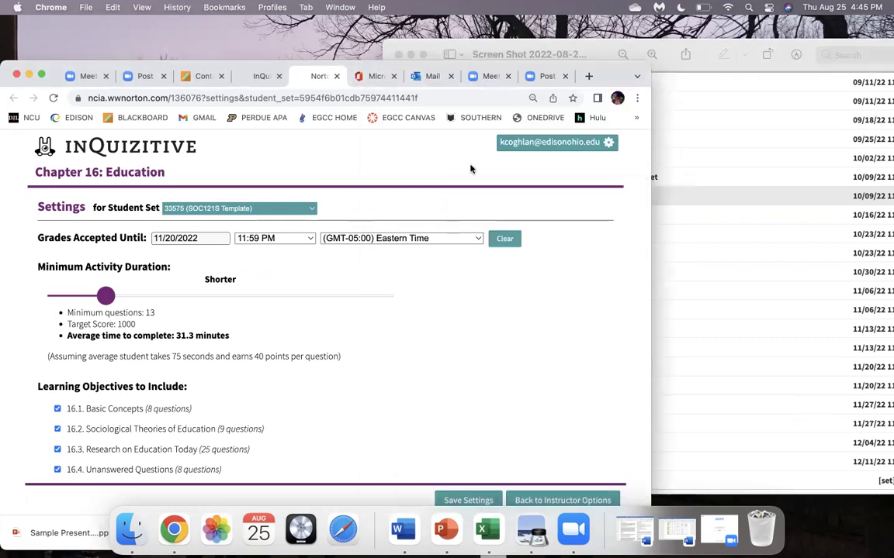
click(336, 76)
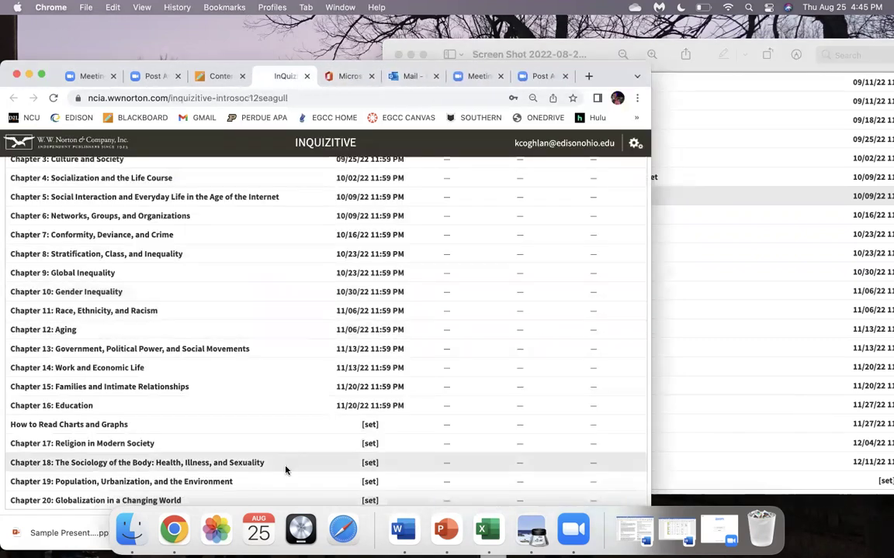
Set Chapter 17's Grades Accepted Until date to 11/27/2022 in its full activity settings and copy the date
click(369, 444)
click(451, 286)
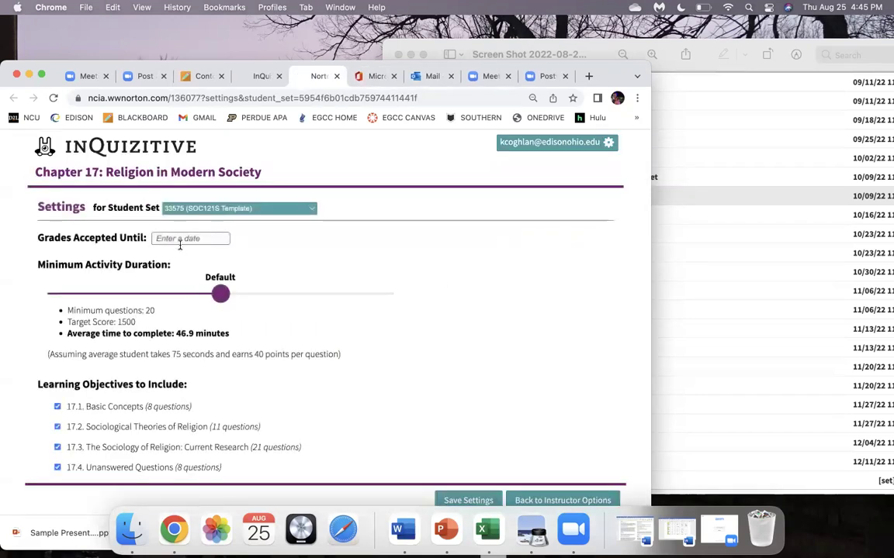
click(180, 241)
text(11/20/2022)
click(175, 238)
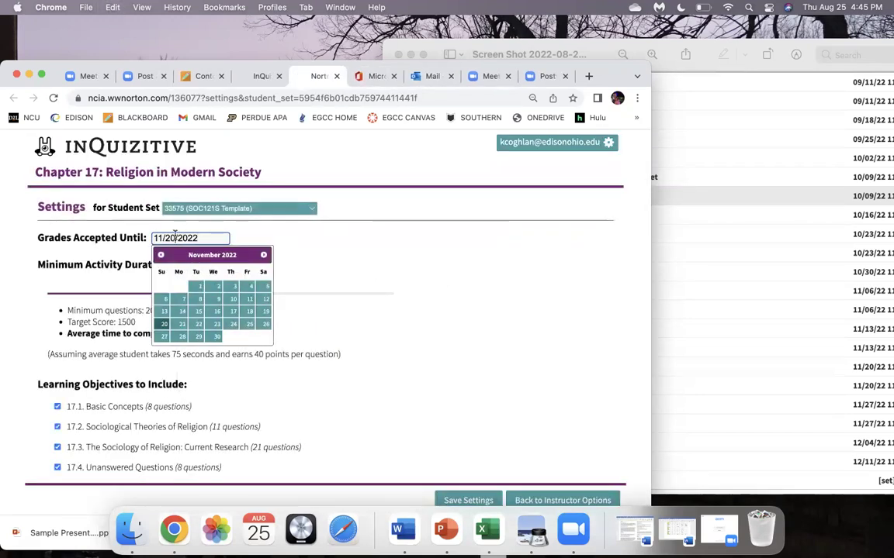
key(BackSpace)
text(7)
drag(199, 237, 151, 238)
key(super+c)
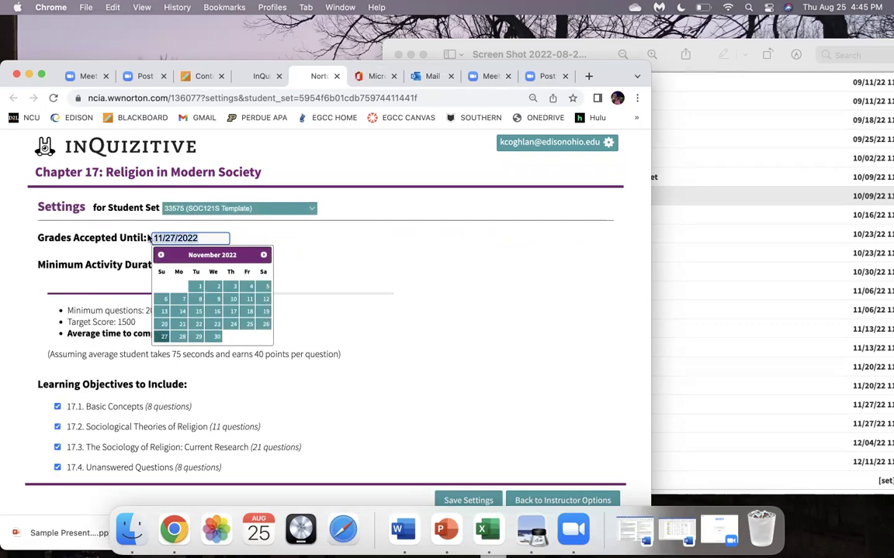
Reduce Chapter 17's minimum activity duration to Shorter (target score 1000), save and close its settings
click(309, 249)
drag(219, 295, 106, 295)
click(497, 499)
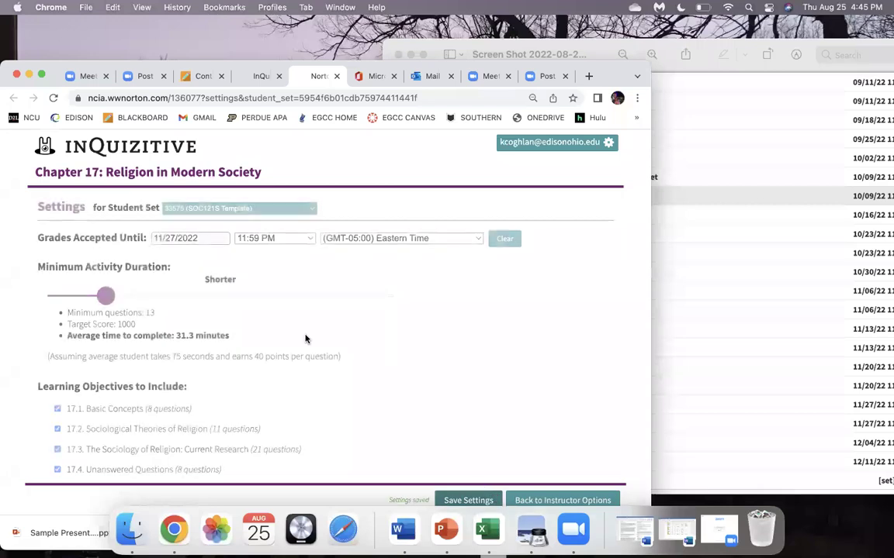
click(335, 76)
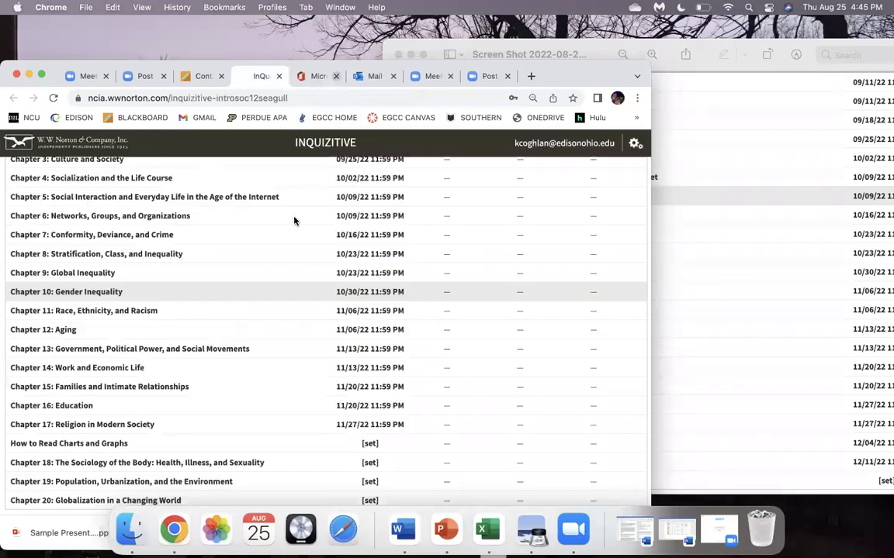
Enter the copied date 11/27/2022 as Chapter 18's Grades Accepted Until date in its full activity settings
click(370, 461)
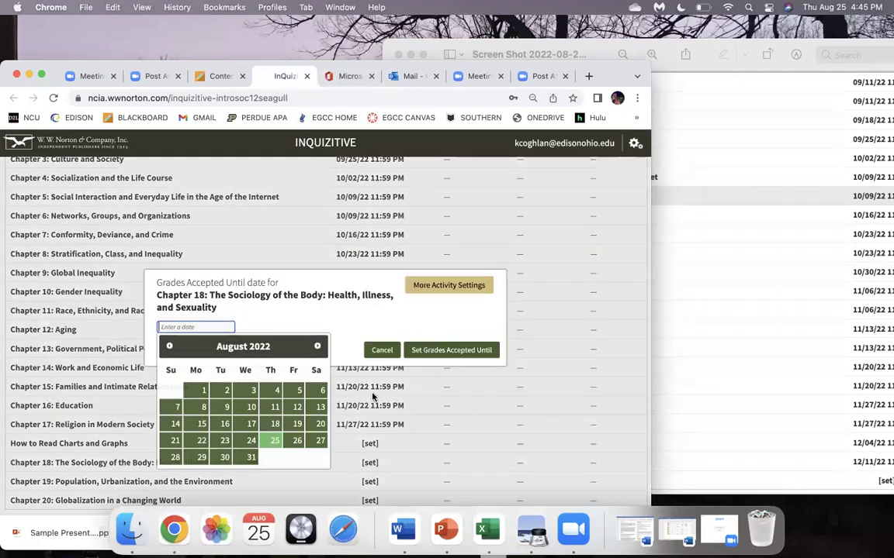
click(436, 292)
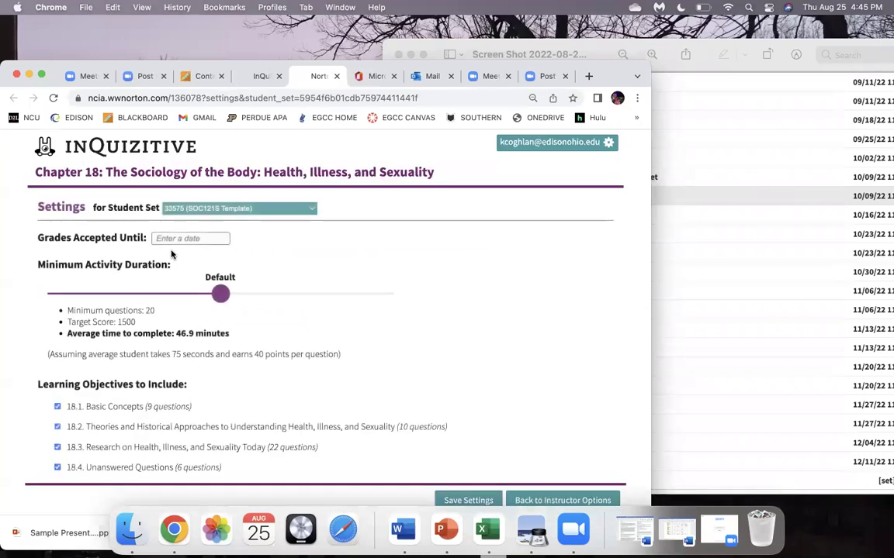
click(166, 239)
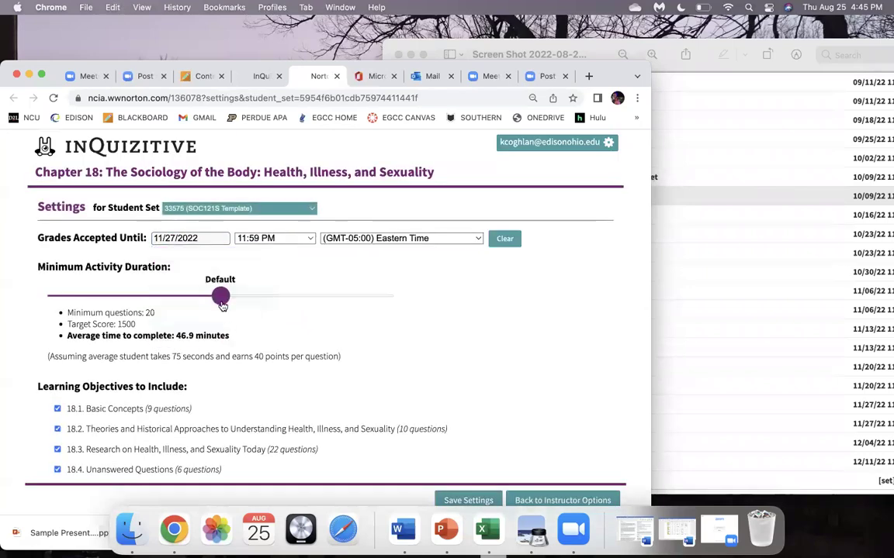
Reduce Chapter 18's minimum activity duration to Shorter (target score 1000), save and close its settings
drag(220, 295, 106, 302)
click(469, 500)
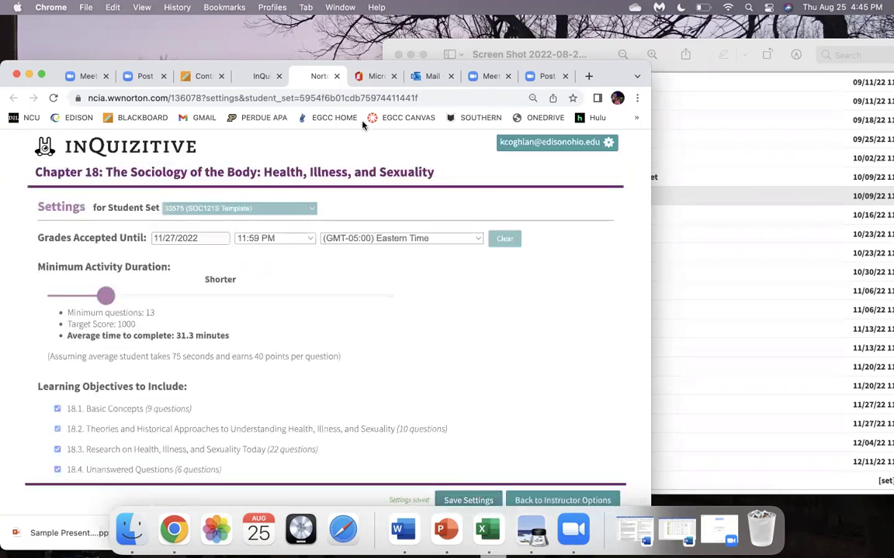
click(336, 76)
Consult the reference due-date list, set Chapter 19's Grades Accepted Until date to 12/4/2022 in its full activity settings and copy the date
click(782, 413)
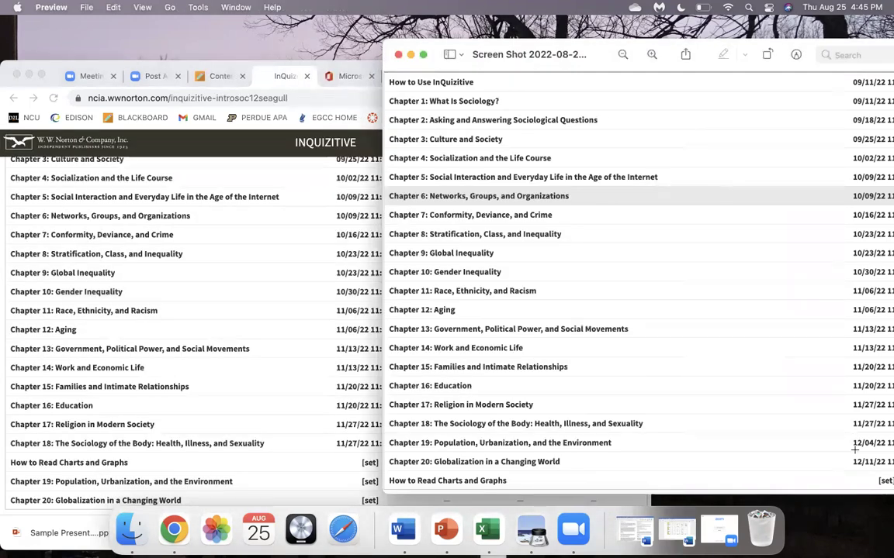
click(279, 370)
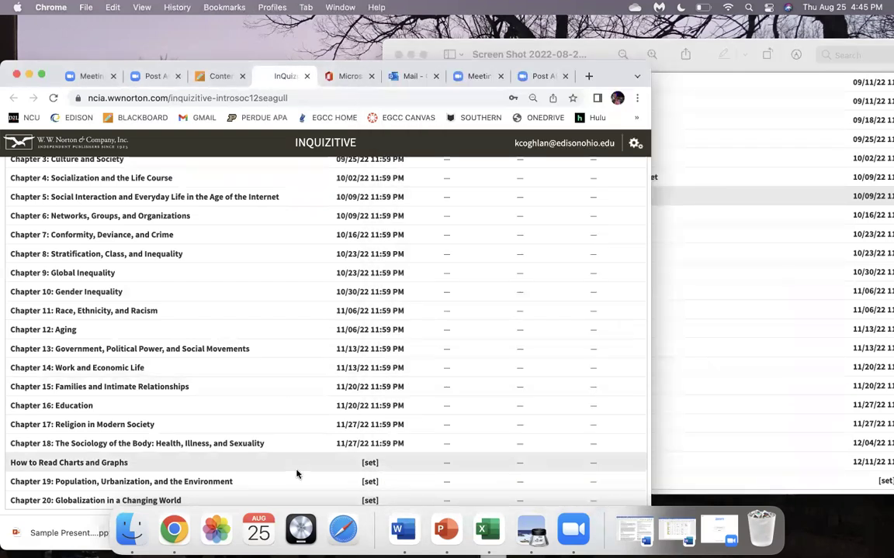
click(369, 481)
click(423, 285)
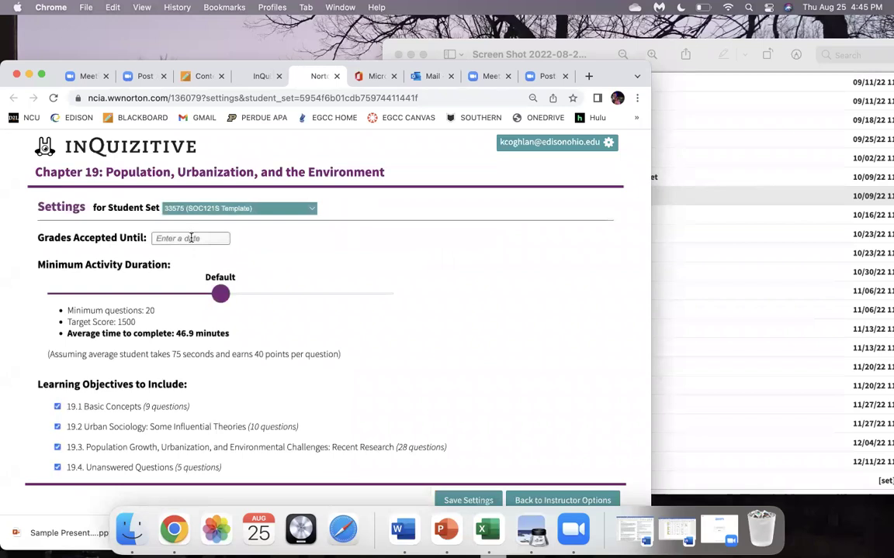
click(192, 237)
key(super+v)
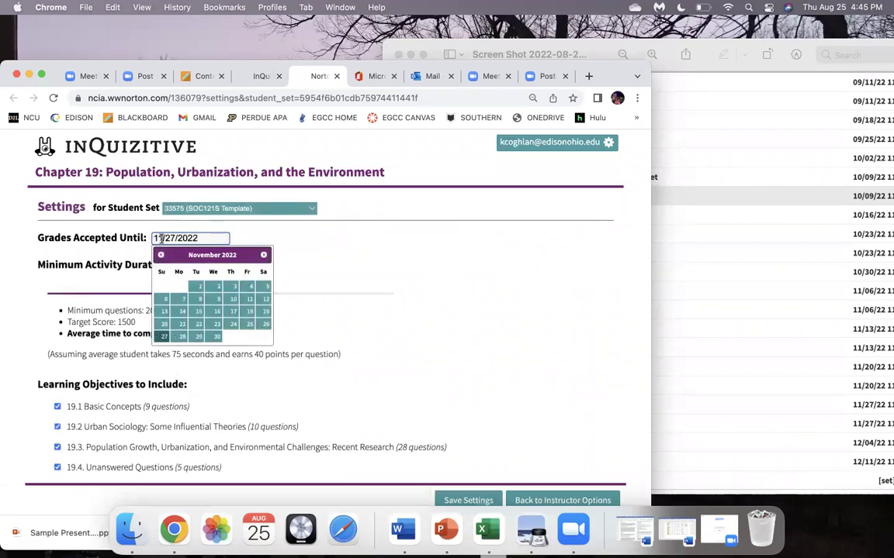
click(161, 238)
key(BackSpace)
text(2)
click(176, 238)
key(BackSpace)
key(BackSpace)
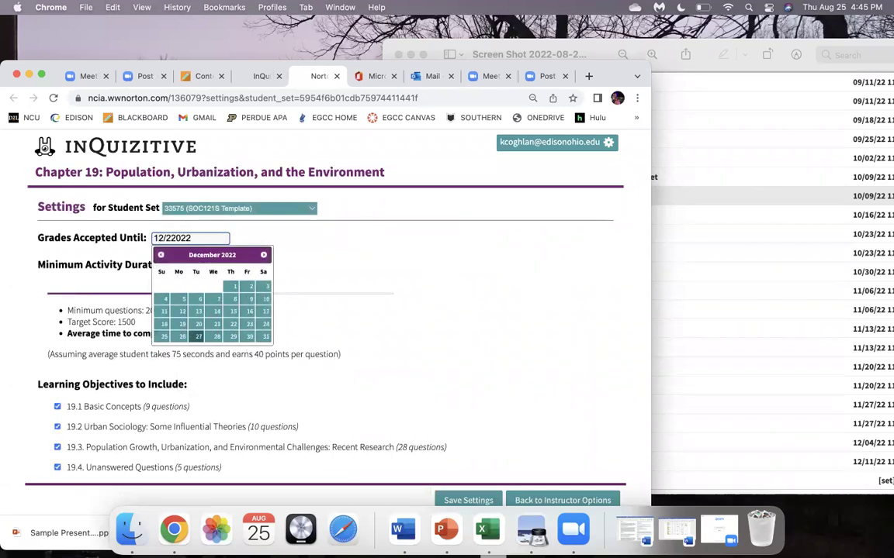
text(4/)
drag(209, 243, 155, 240)
key(super+c)
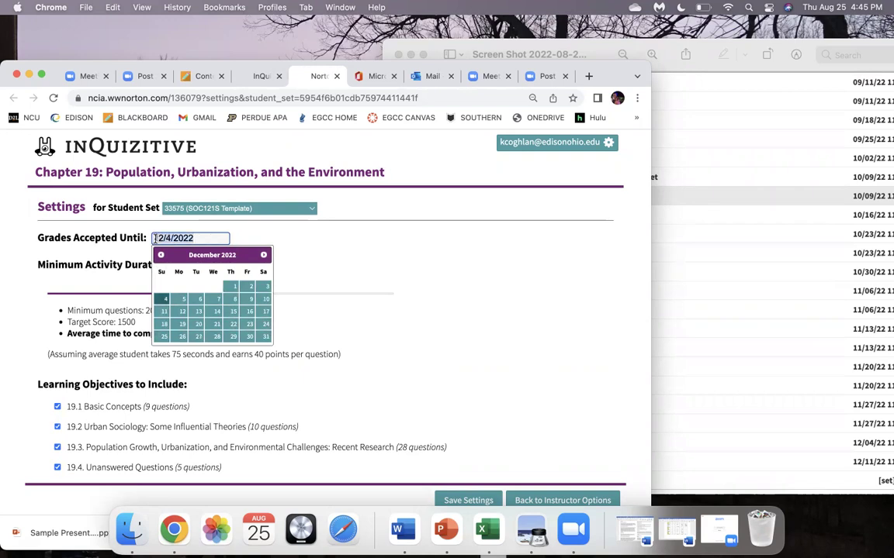
Reduce Chapter 19's minimum activity duration to Shorter (target score 1000), save and close its settings
click(316, 259)
drag(220, 295, 107, 299)
click(447, 499)
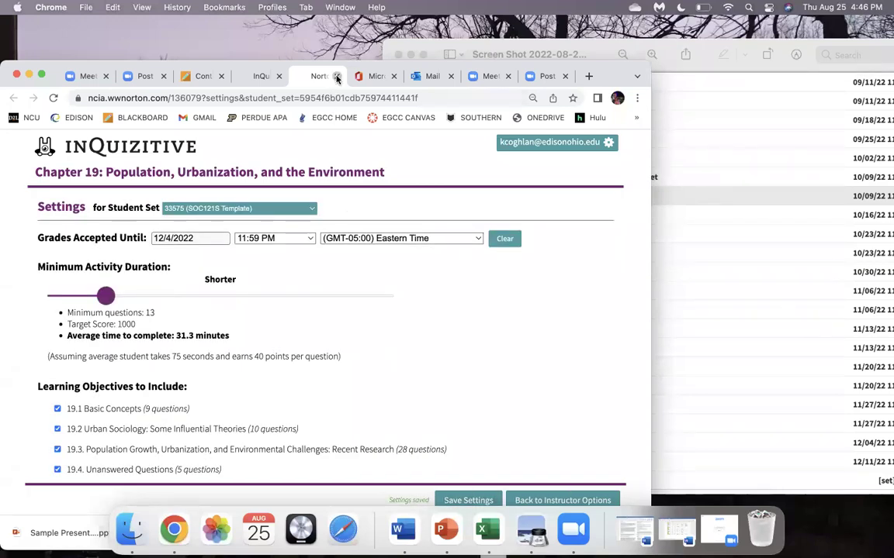
click(336, 76)
Enter 12/11/2022 as Chapter 20's Grades Accepted Until date in its full activity settings by adapting the copied date
click(370, 500)
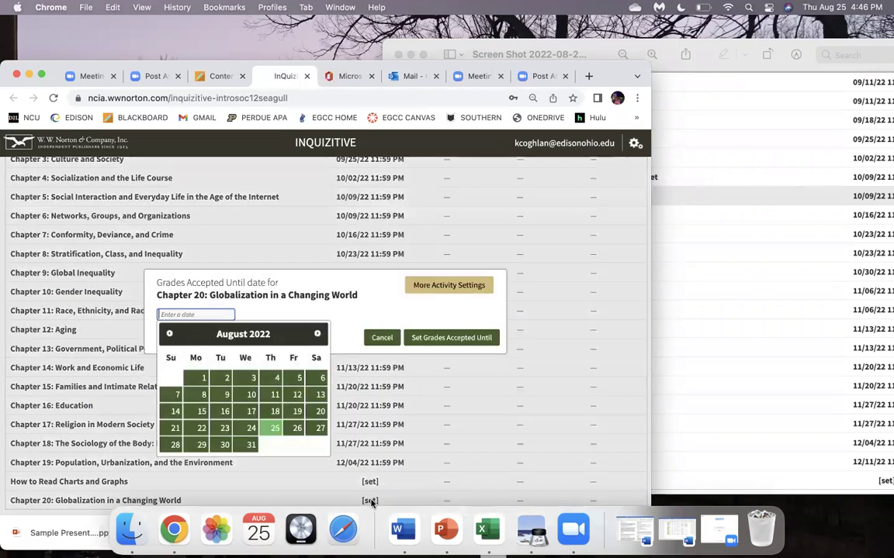
click(450, 286)
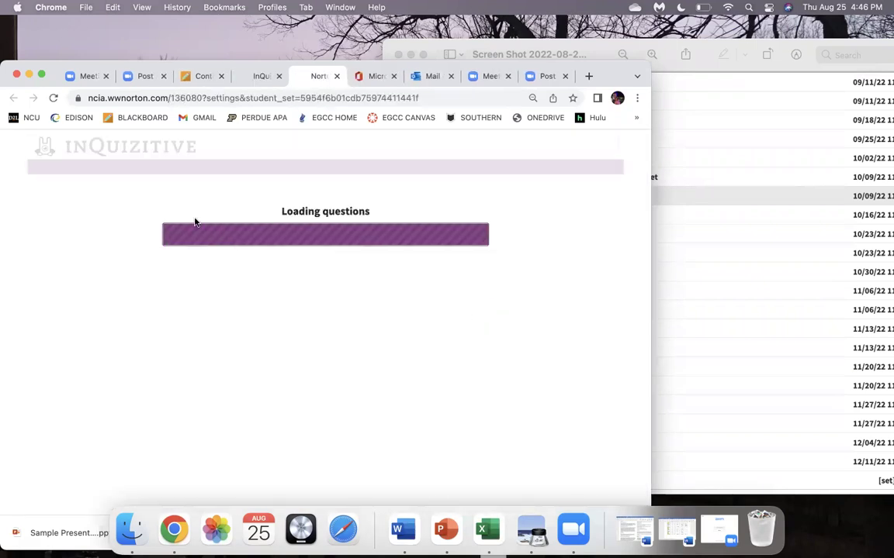
click(176, 237)
key(super+v)
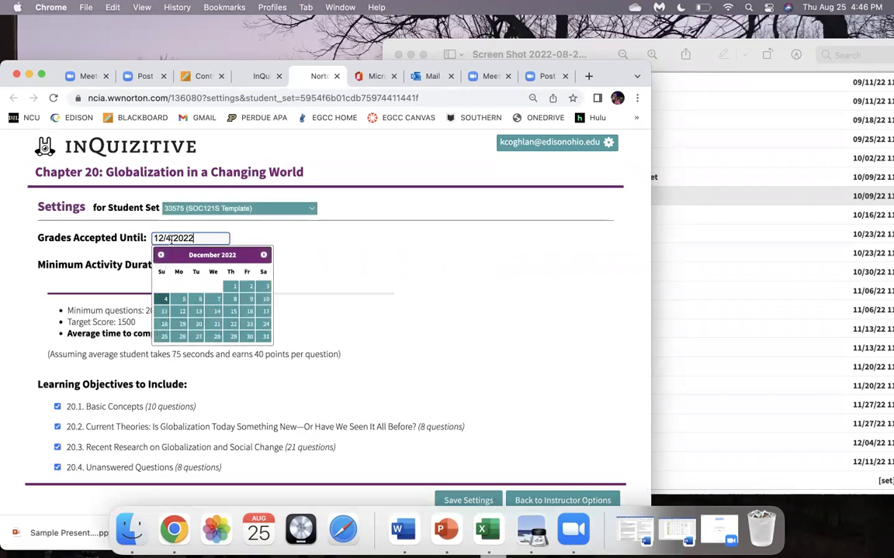
key(BackSpace)
key(BackSpace)
text(11)
key(BackSpace)
key(BackSpace)
text(/11)
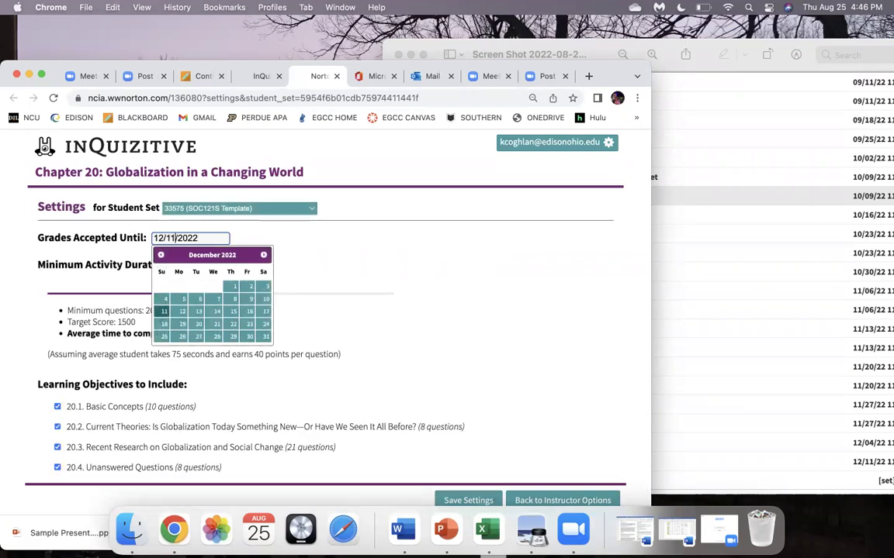
Reduce Chapter 20's minimum activity duration to Shorter (target score 1000), save and close its settings
click(365, 267)
drag(222, 296, 124, 298)
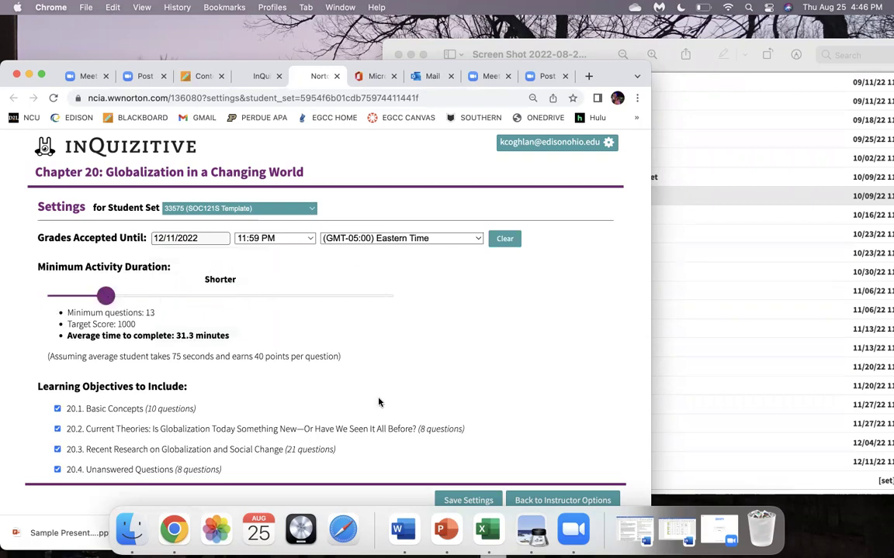
click(450, 497)
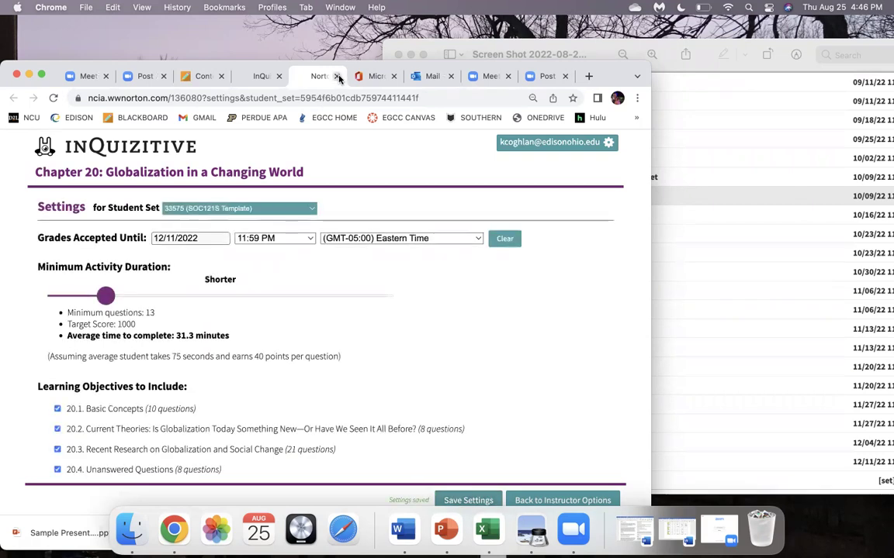
click(336, 76)
Compare the assignments' Grades Accepted Until dates with the reference due-date list placed beside them, and return the assignment list to full screen
click(41, 75)
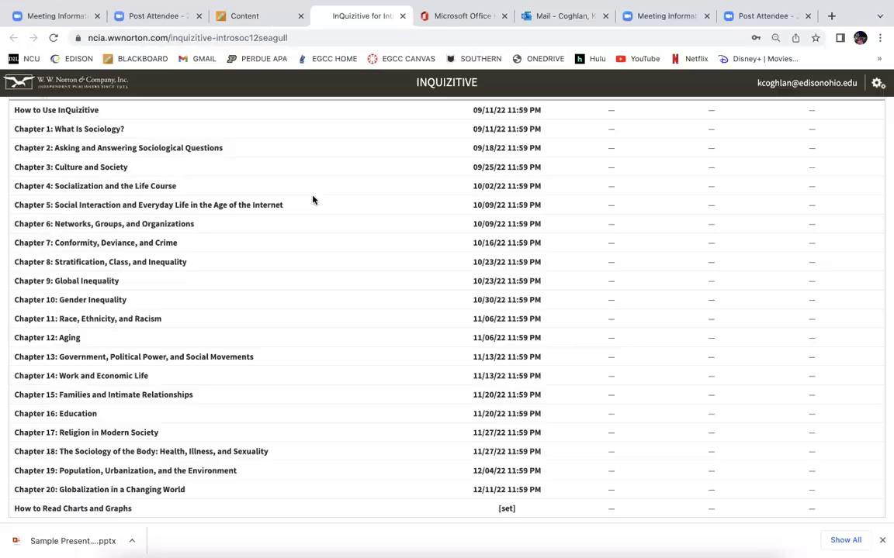
scroll(313, 200, down, 5)
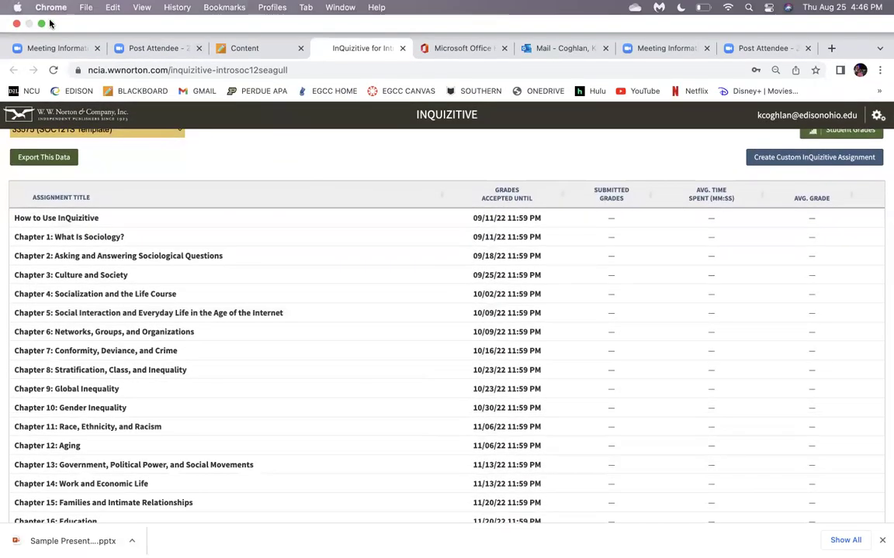
click(42, 23)
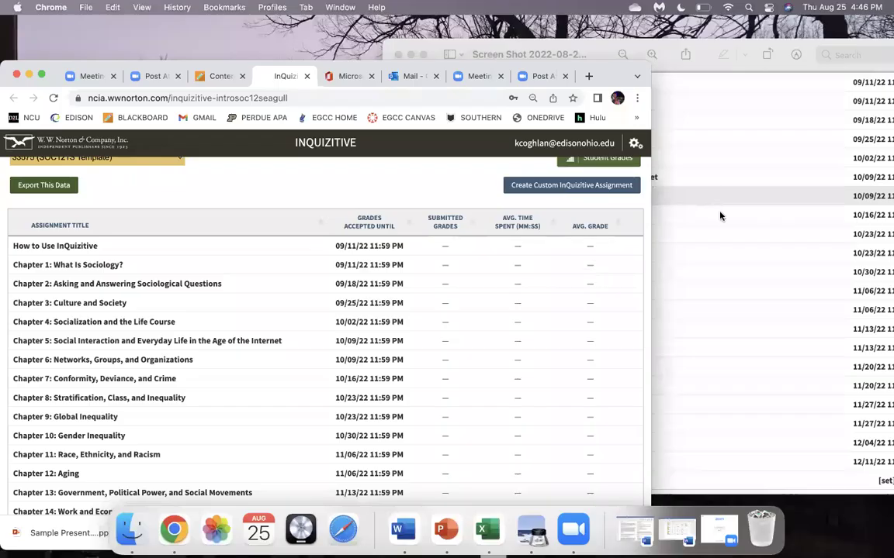
drag(712, 70, 99, 234)
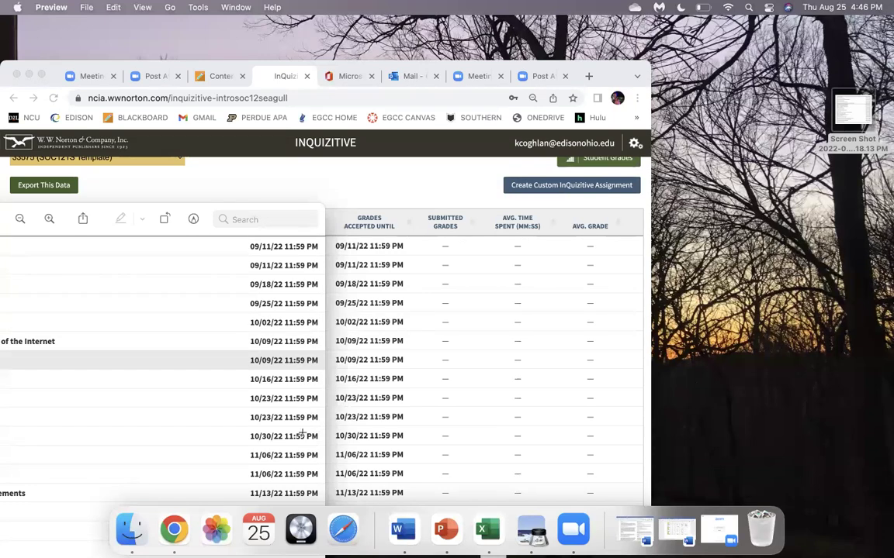
scroll(339, 446, down, 1)
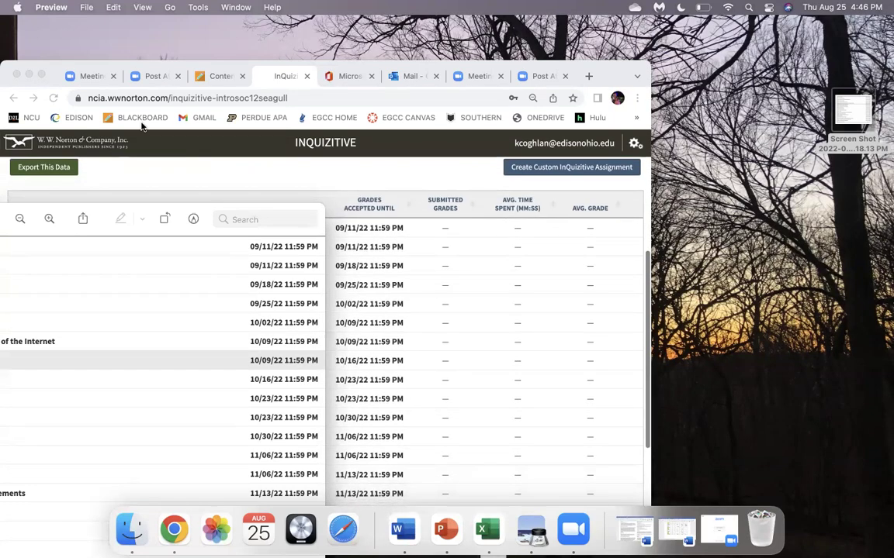
click(42, 74)
click(42, 74)
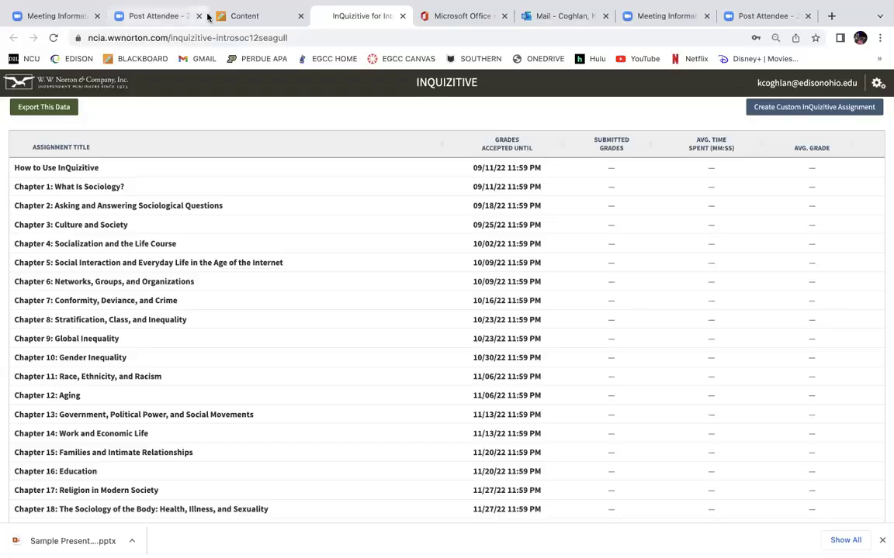